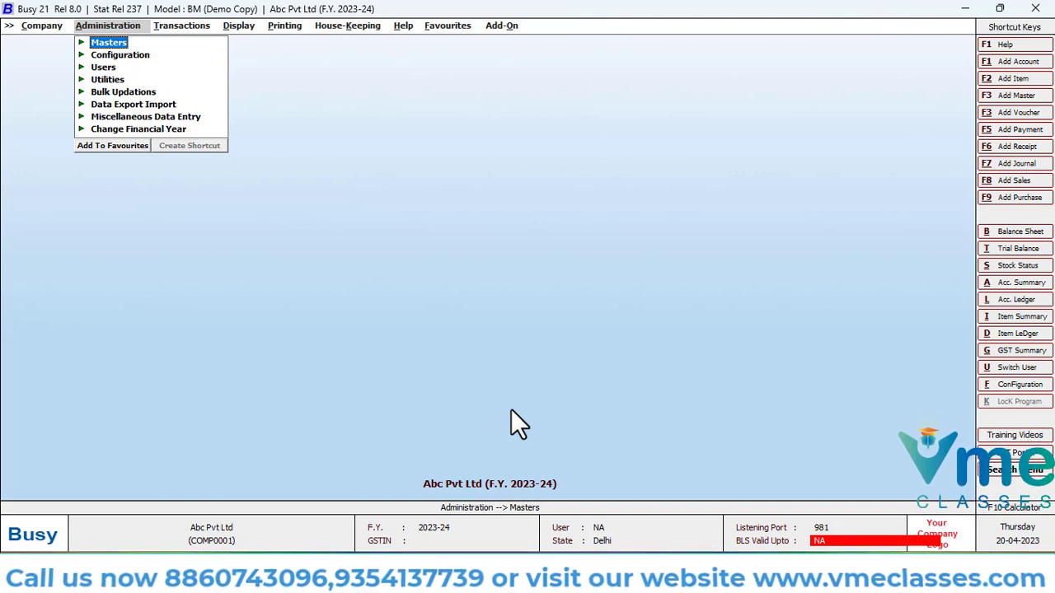
pyautogui.press('Right')
pyautogui.press('Left')
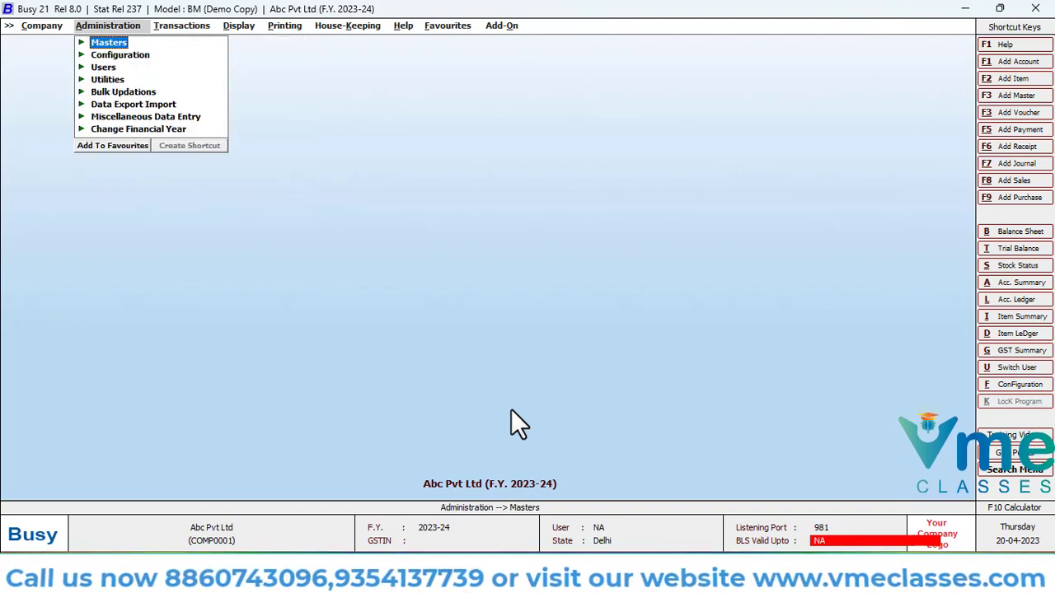
pyautogui.press('Right')
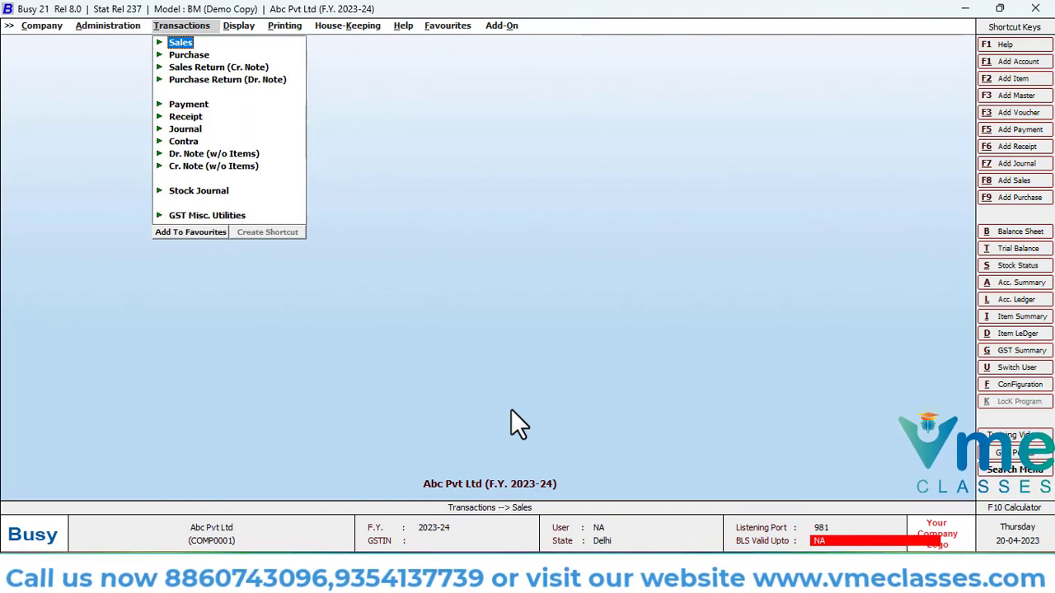
pyautogui.press('Left')
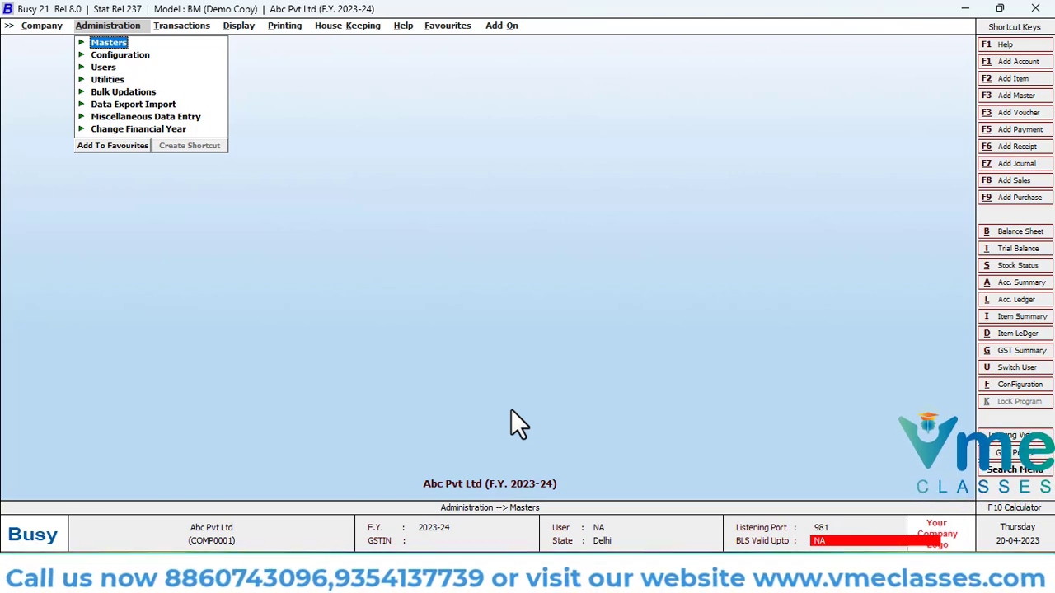
pyautogui.press('Right')
pyautogui.press('Left')
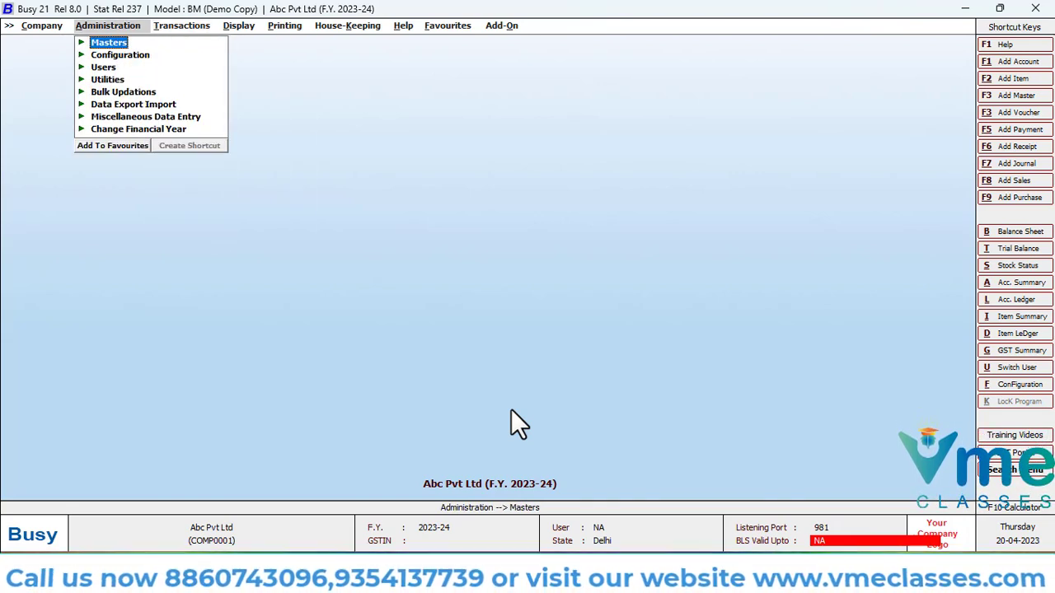
# Open a new sales voucher for entry
pyautogui.press('Right')
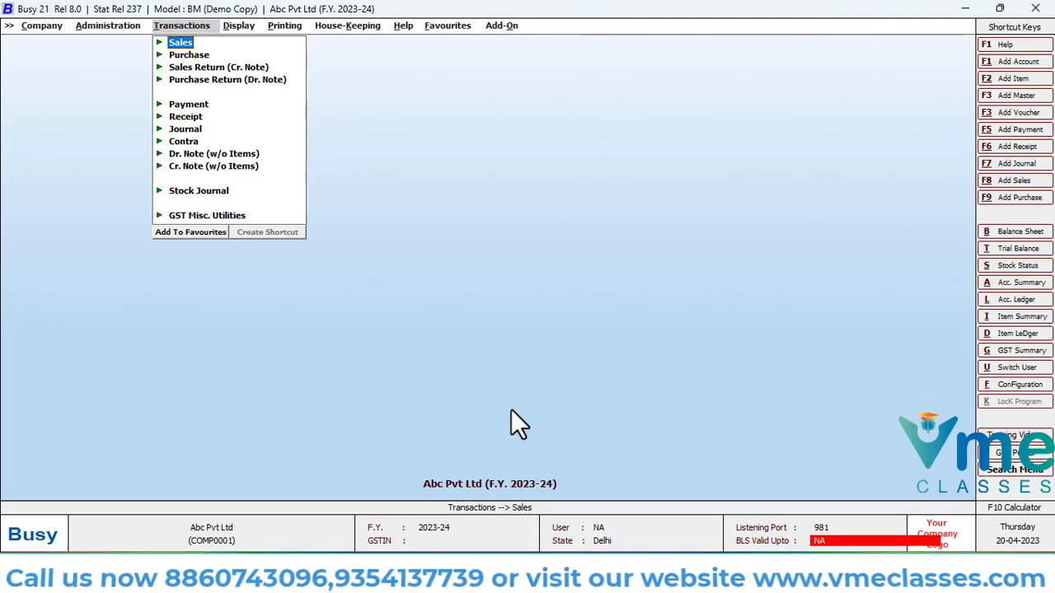
pyautogui.press('Return')
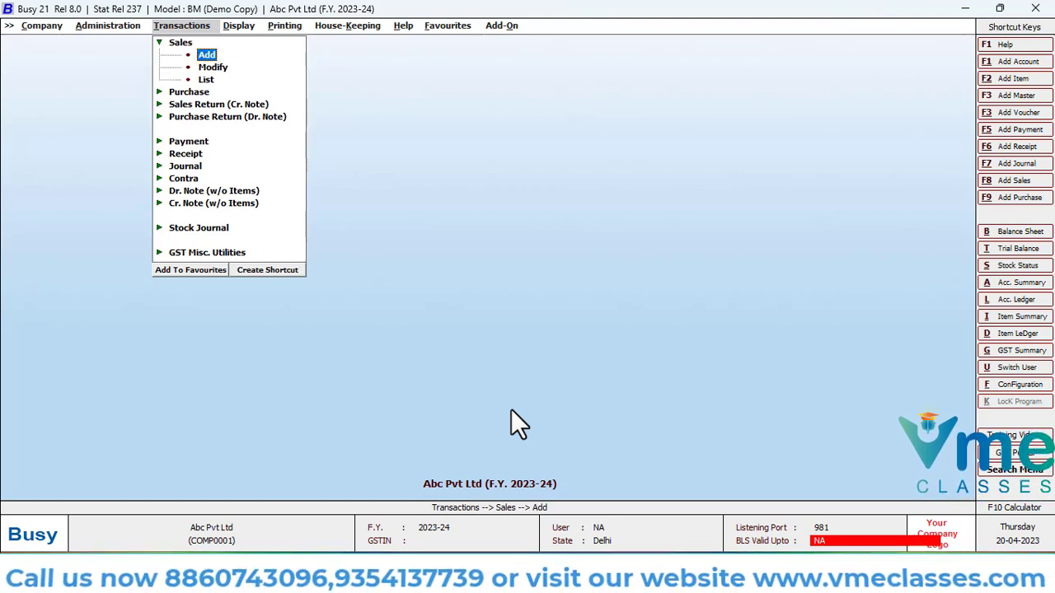
pyautogui.press('Down')
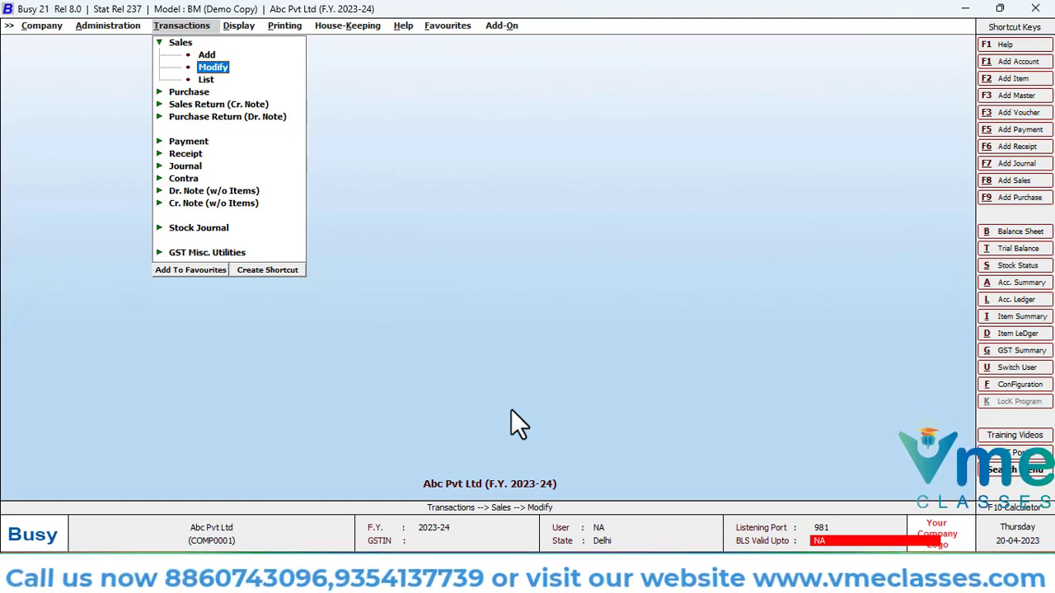
pyautogui.press('Up')
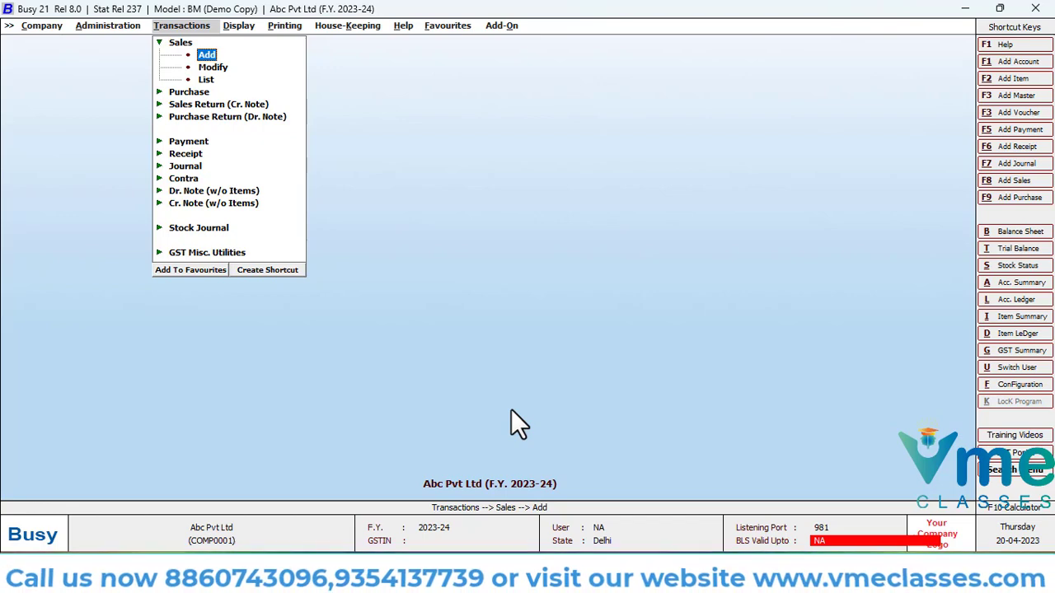
pyautogui.press('Return')
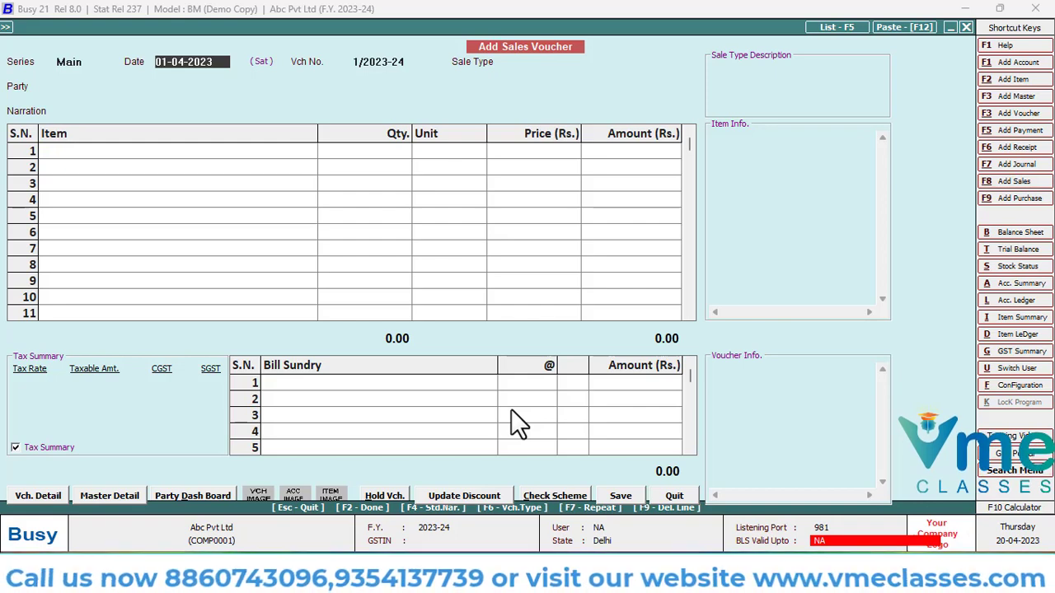
# Set the sales voucher's date to 10-04-2023 and keep the Main series
pyautogui.write('10-4')
pyautogui.press('Return')
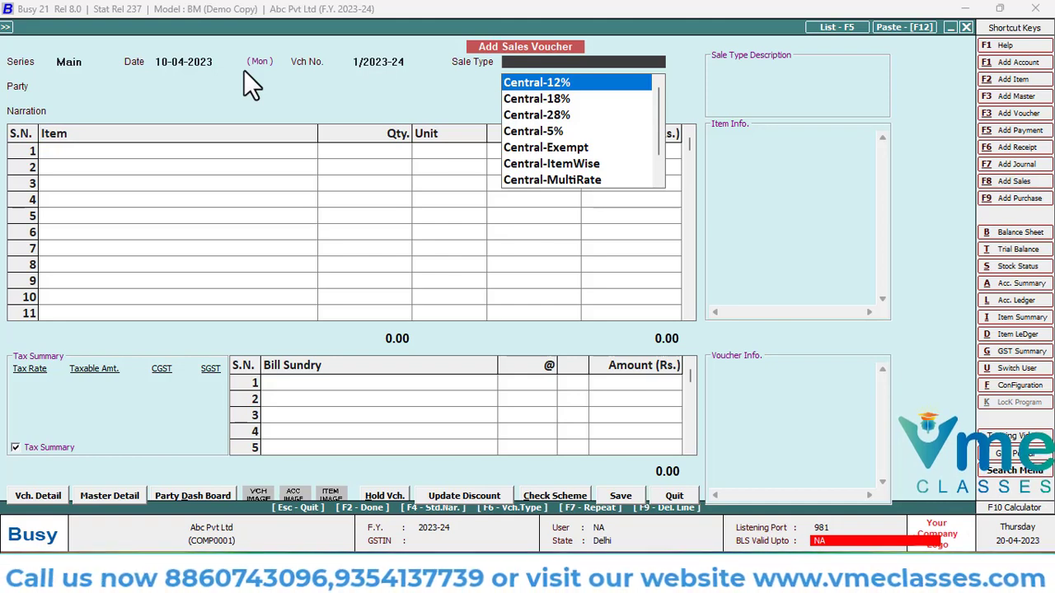
pyautogui.press('Escape')
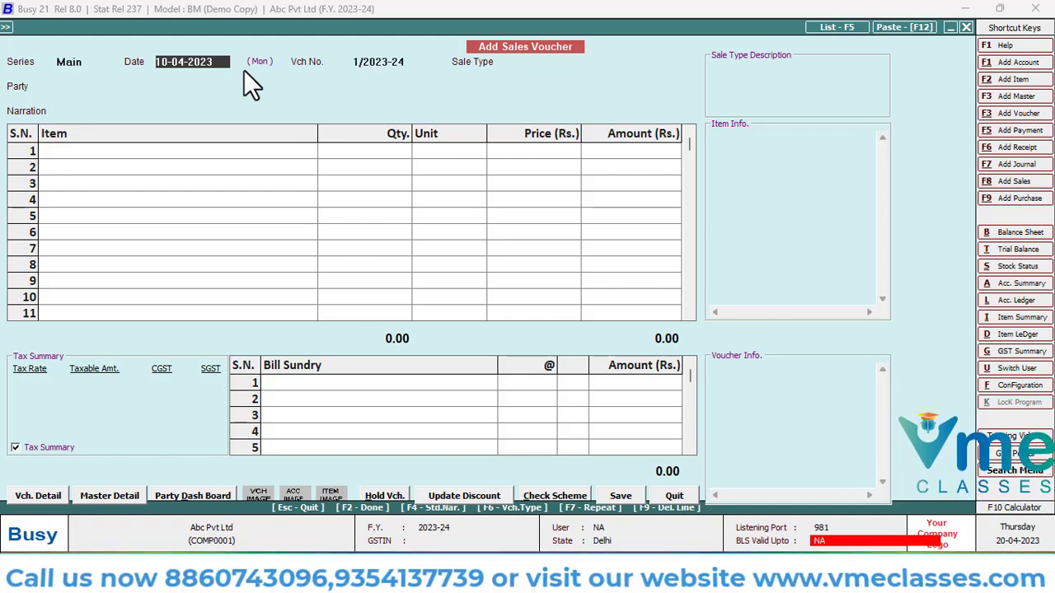
pyautogui.press('Escape')
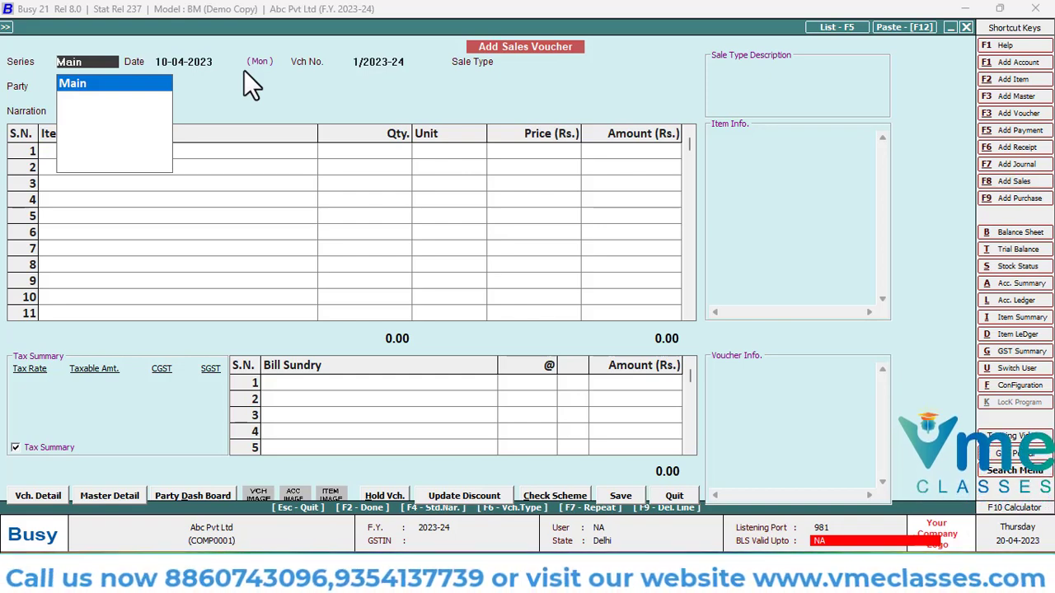
pyautogui.press('Return')
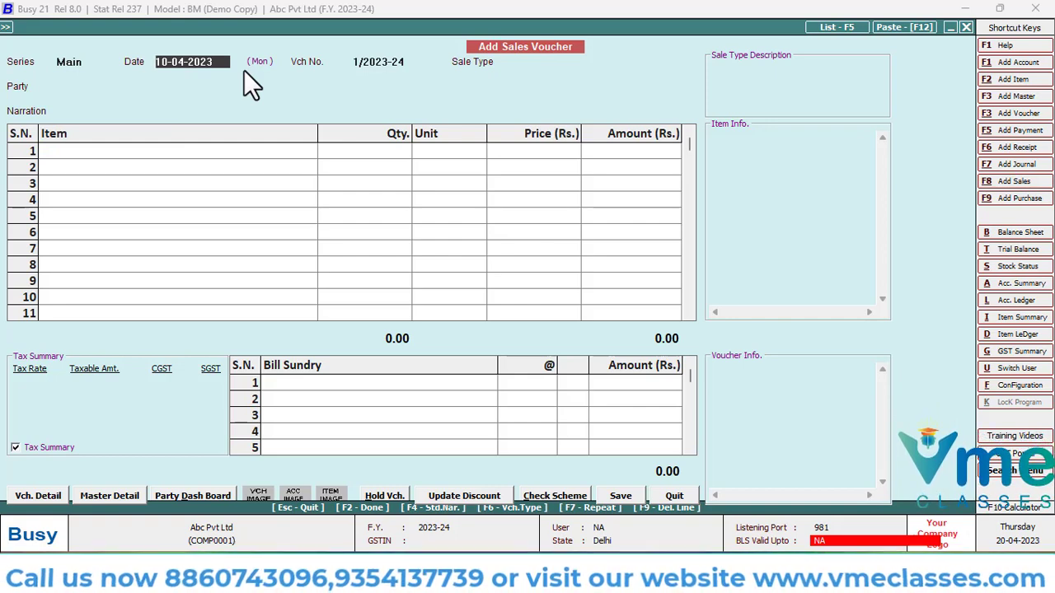
pyautogui.press('Return')
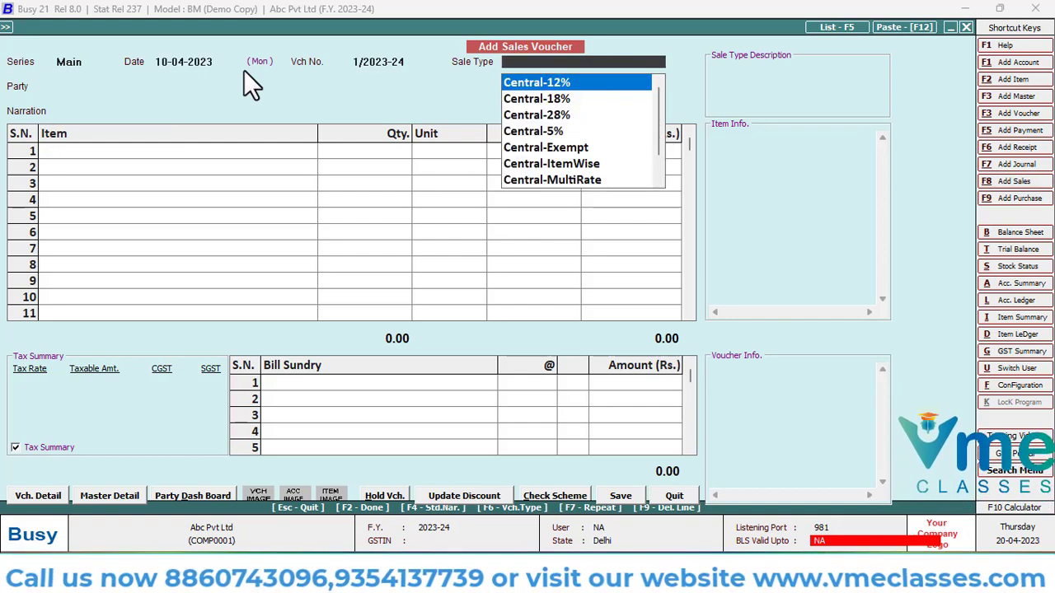
# Try to edit the voucher number between the date and sale type fields, and quit the voucher without saving
pyautogui.press('Escape')
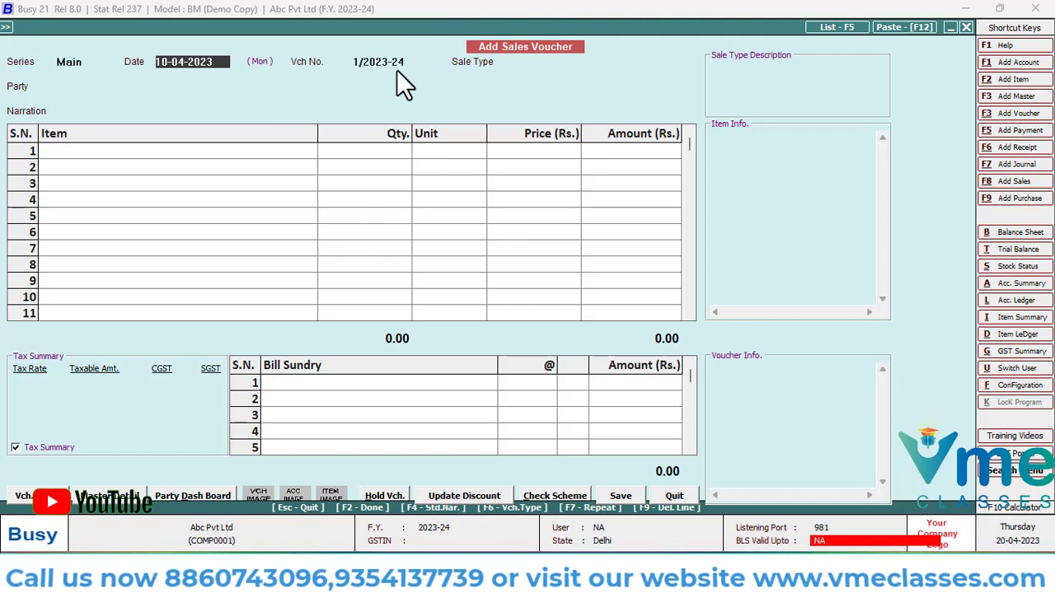
pyautogui.press('Return')
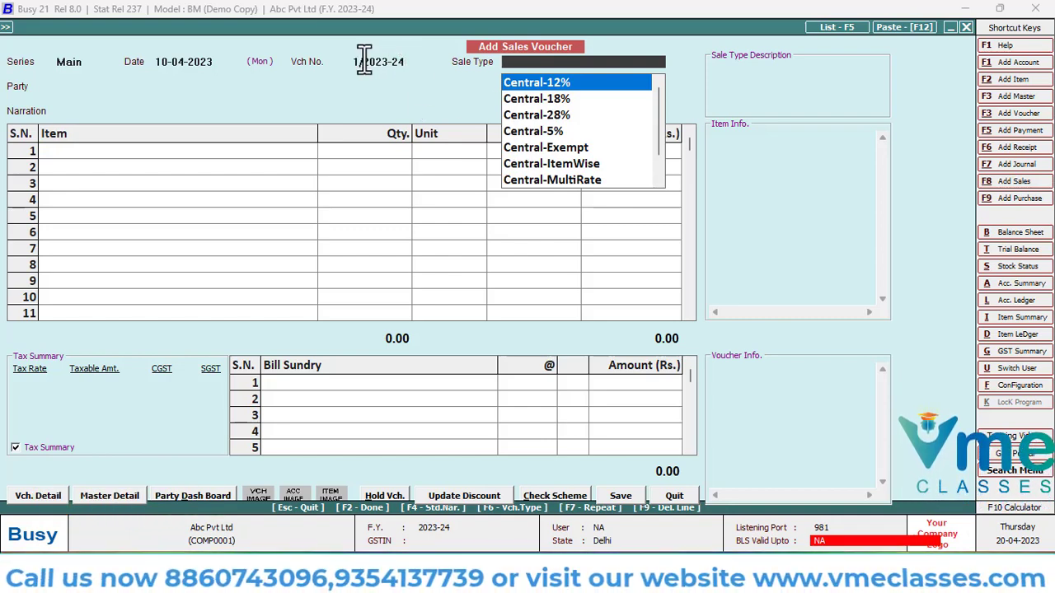
pyautogui.press('Escape')
pyautogui.press('Return')
pyautogui.press('Escape')
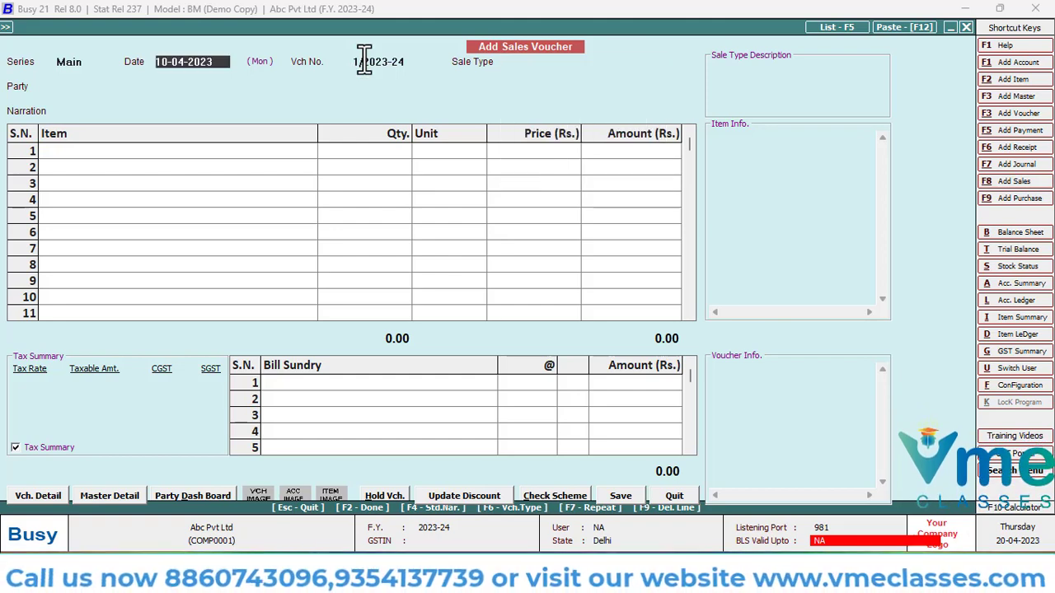
pyautogui.press('Return')
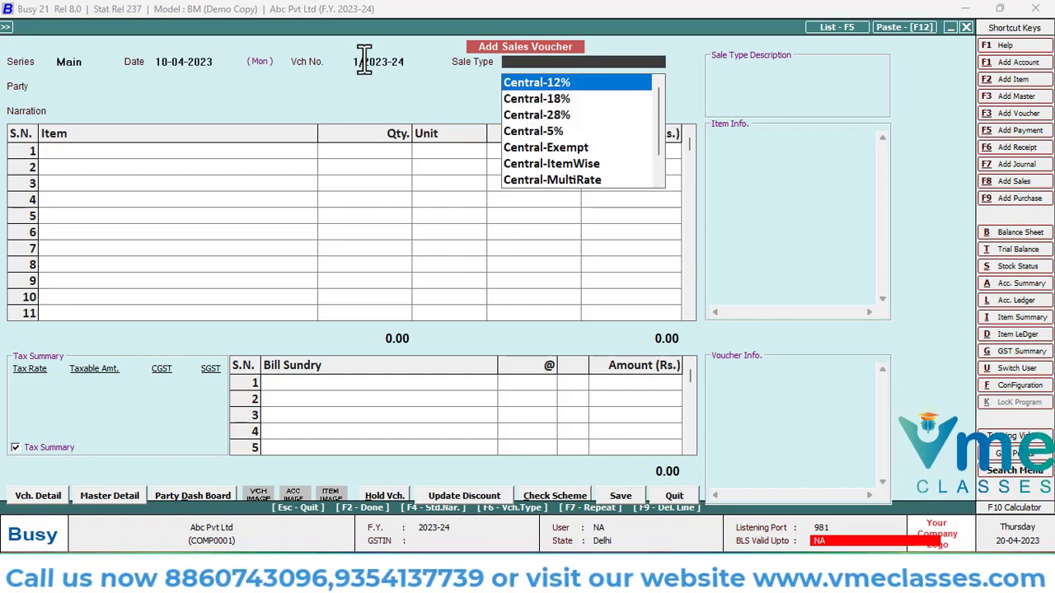
pyautogui.press('Escape')
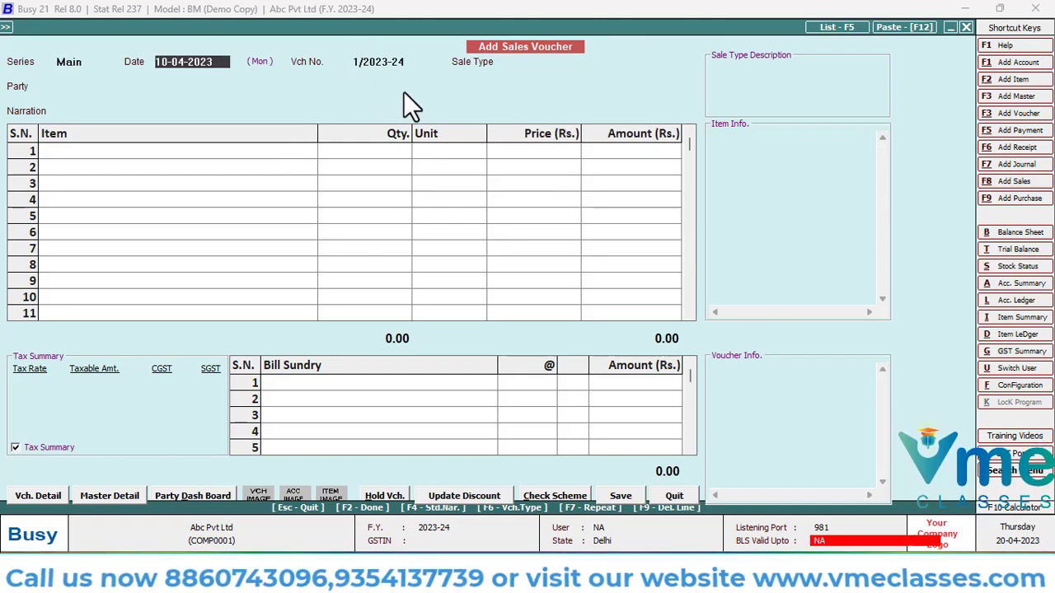
pyautogui.click(394, 61)
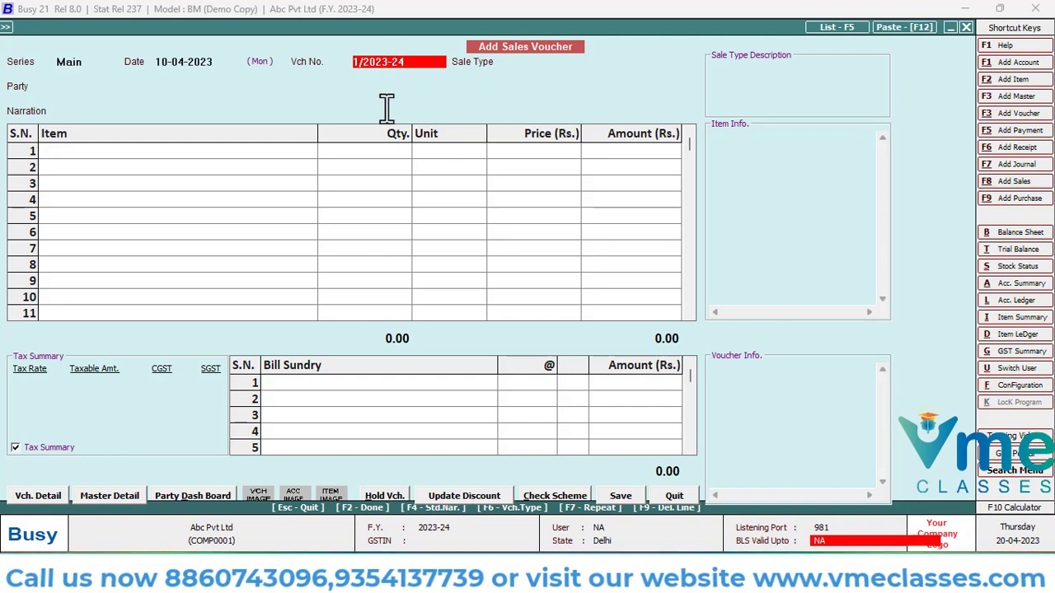
pyautogui.press('Escape')
pyautogui.press('Return')
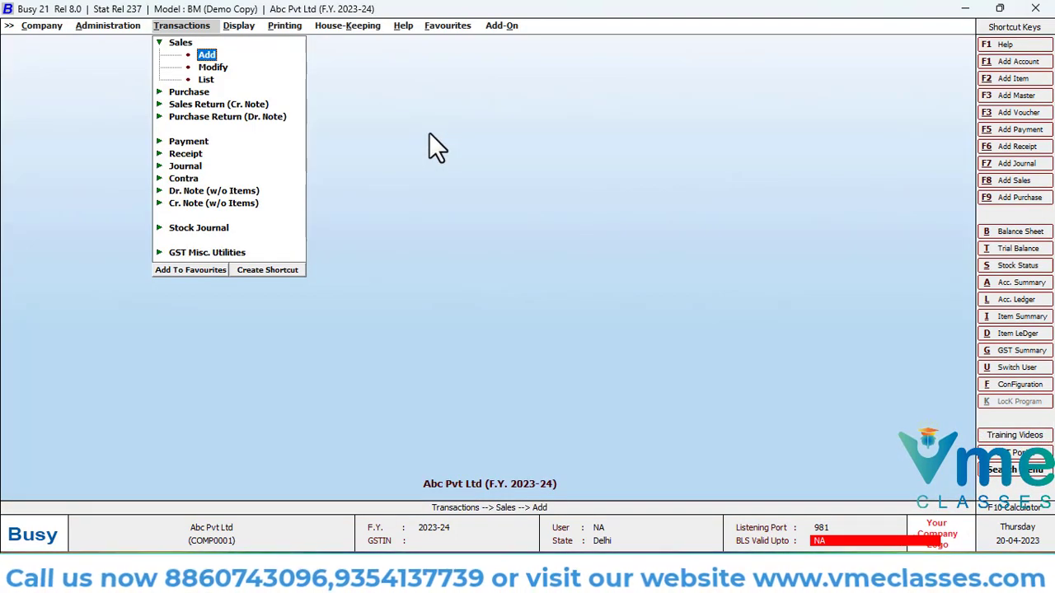
# Start another sales voucher with the default date and open its voucher series configuration
pyautogui.press('Return')
pyautogui.press('Return')
pyautogui.press('Return')
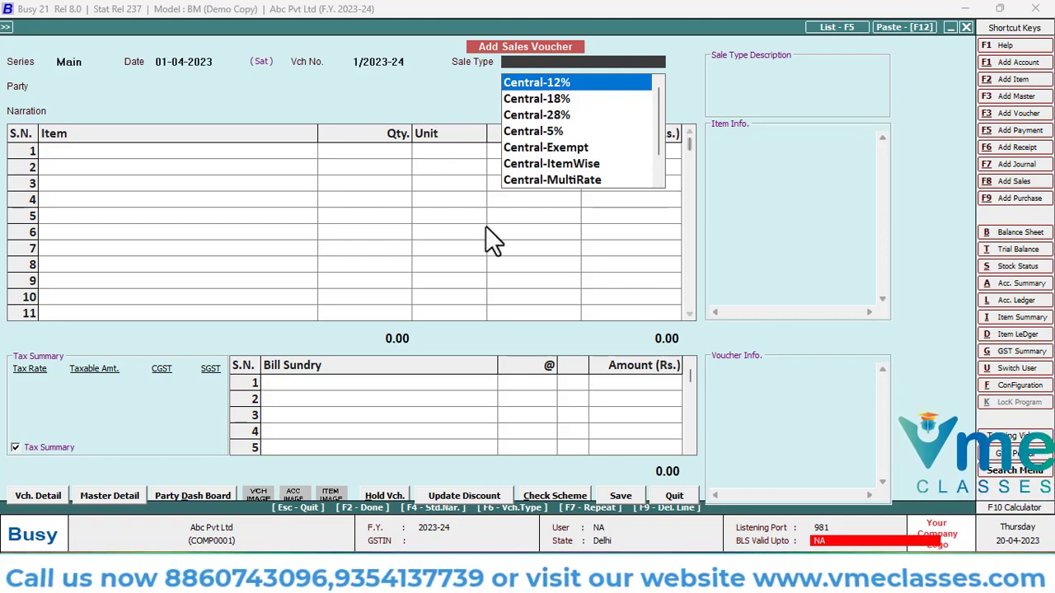
pyautogui.click(47, 496)
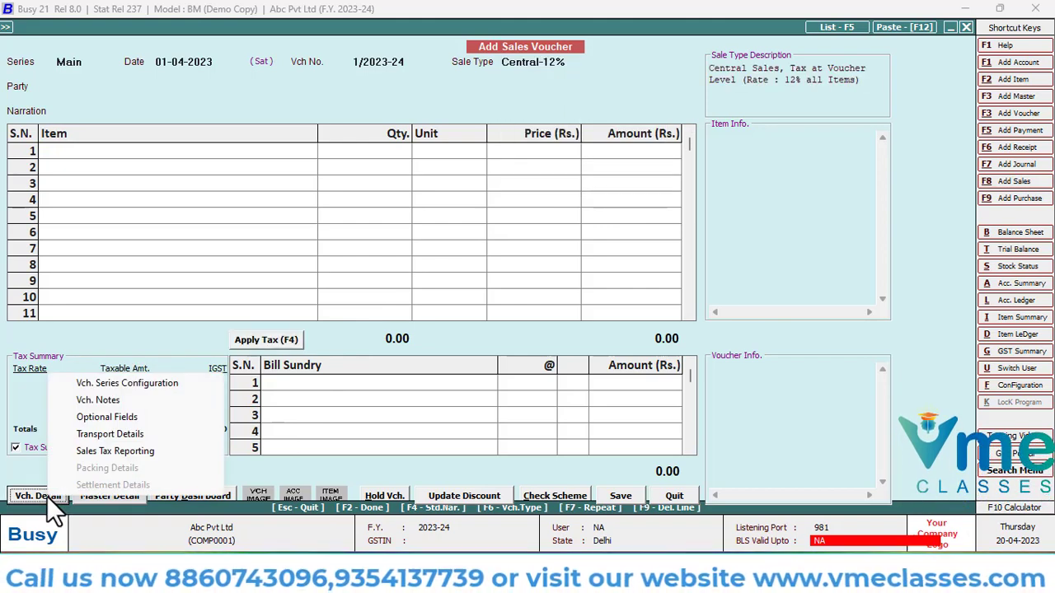
pyautogui.click(122, 385)
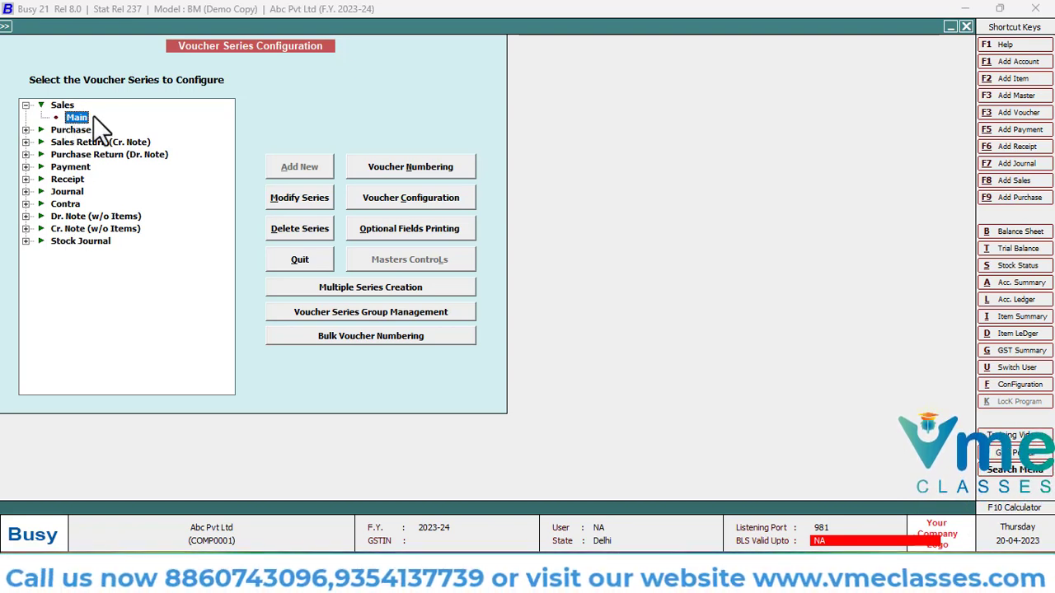
# Set the Main sales series' voucher numbering type to Manual, with Warning Only for duplicate voucher numbers
pyautogui.click(420, 166)
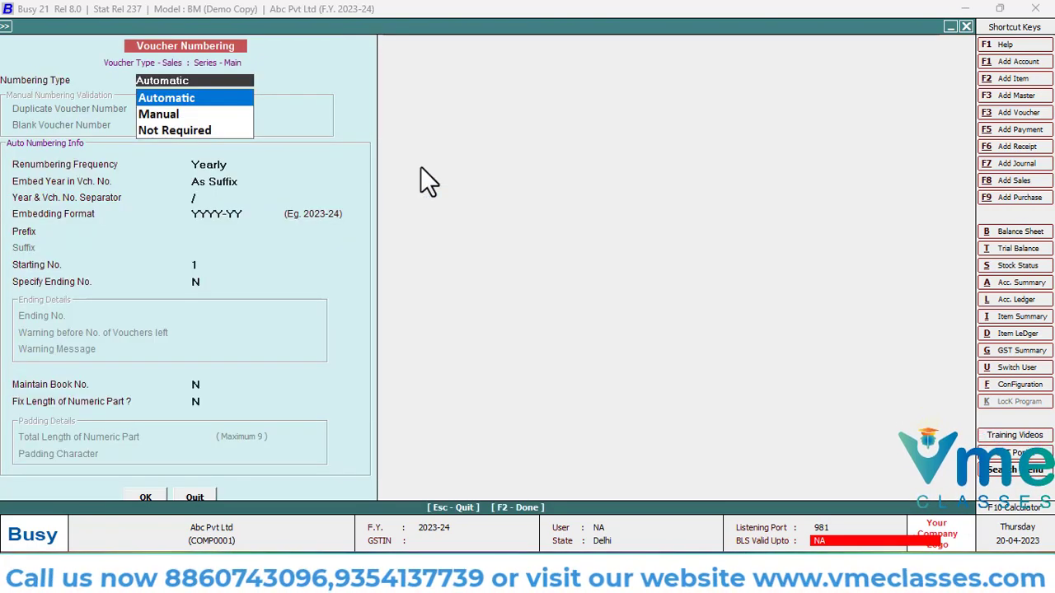
pyautogui.press('Down')
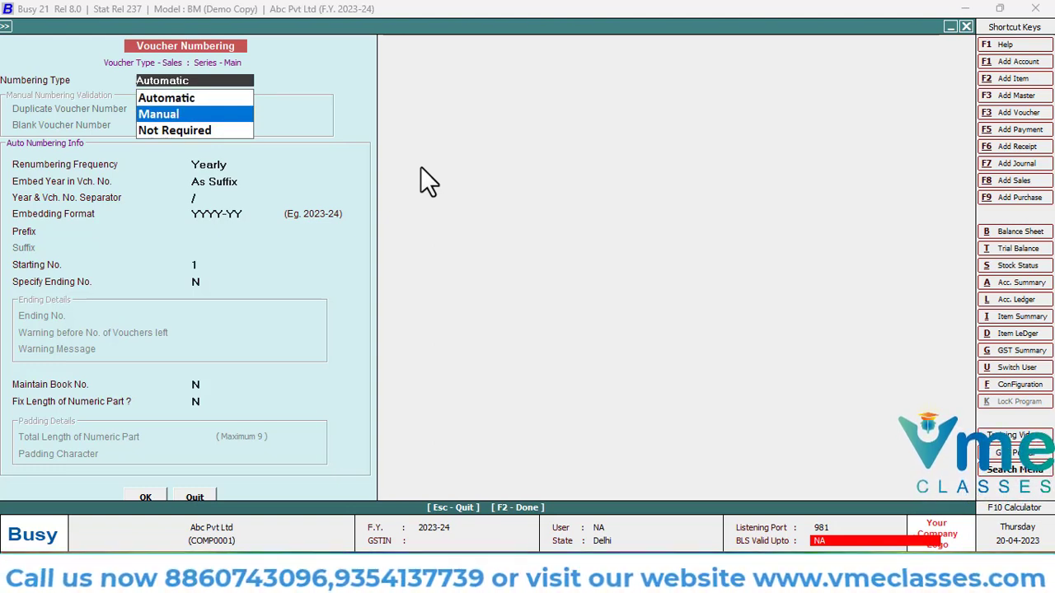
pyautogui.press('Return')
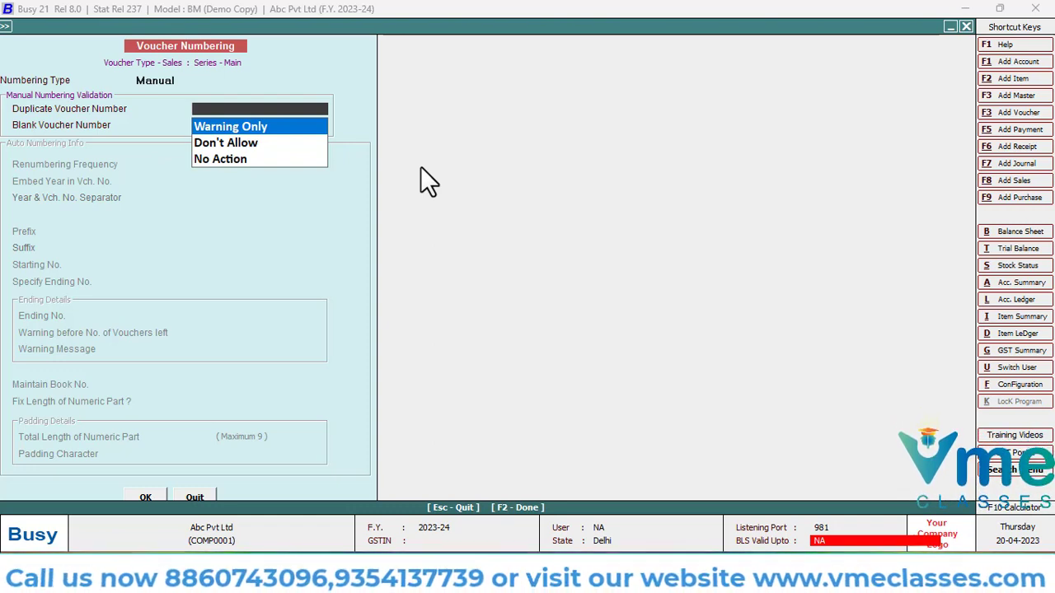
pyautogui.press('Down')
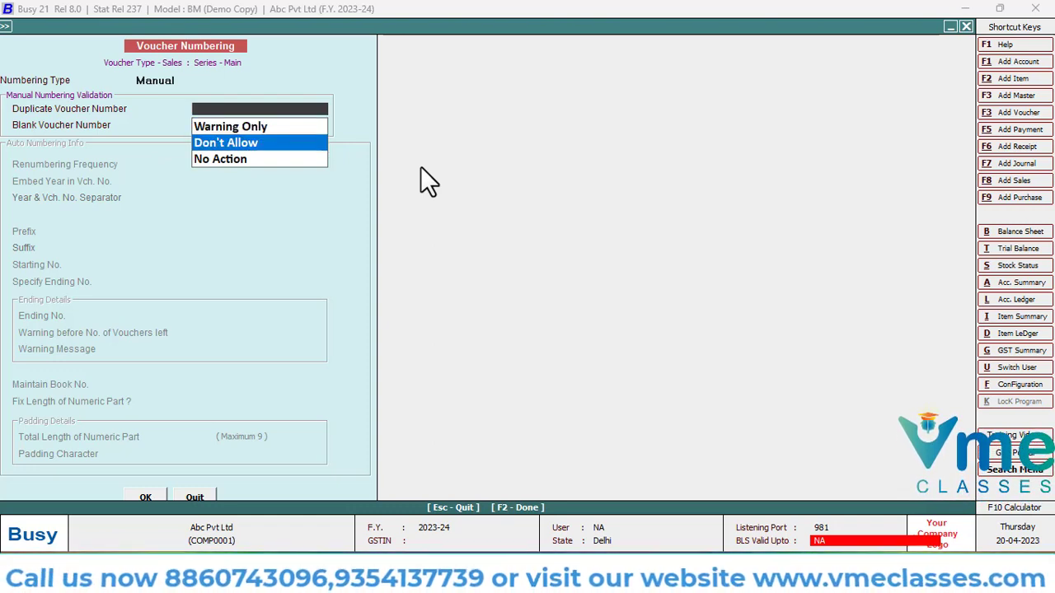
pyautogui.press('Down')
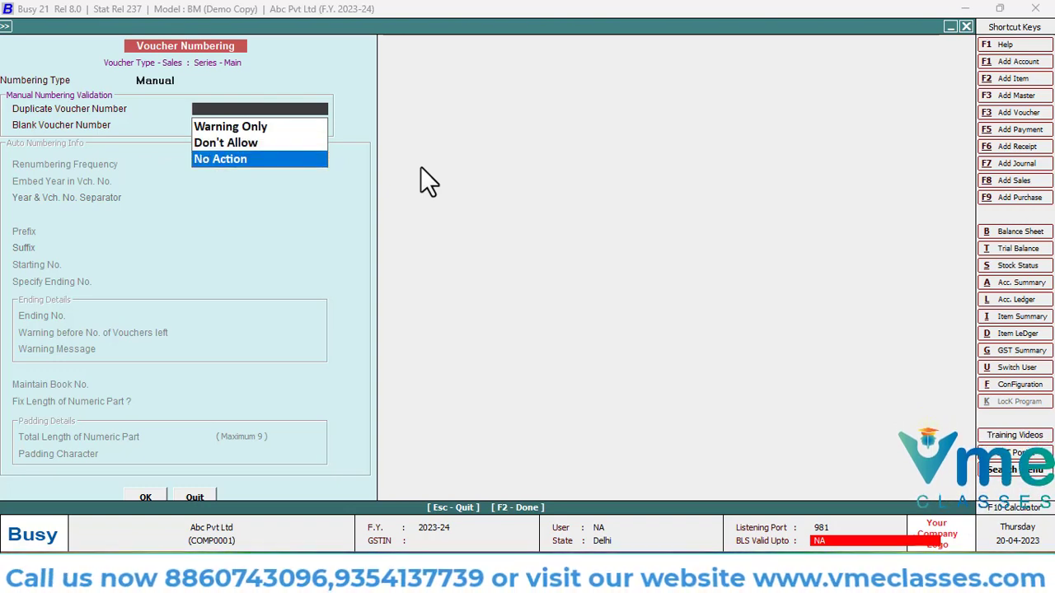
pyautogui.press('Down')
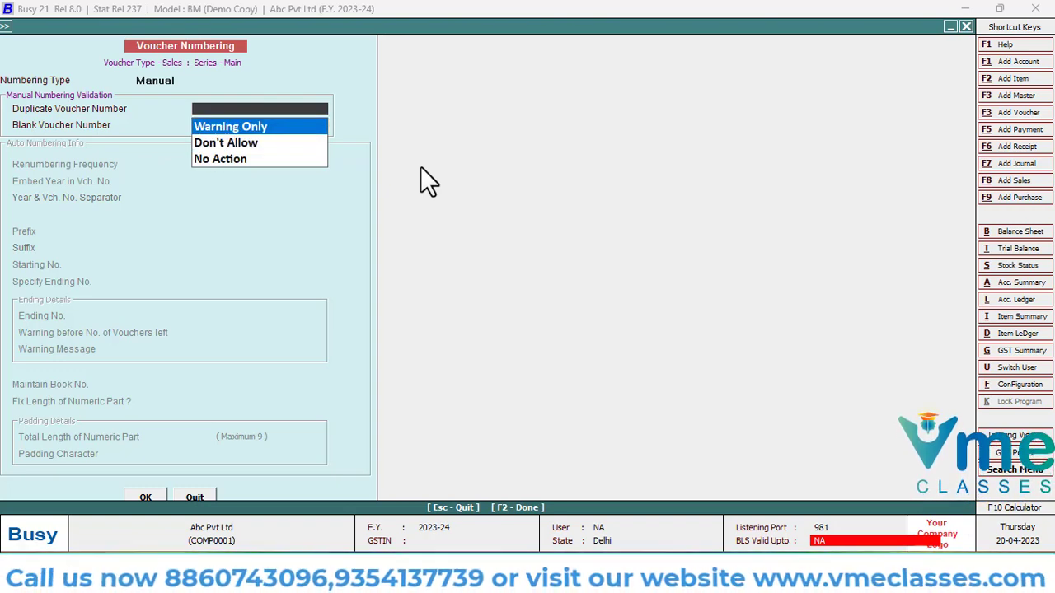
pyautogui.press('Return')
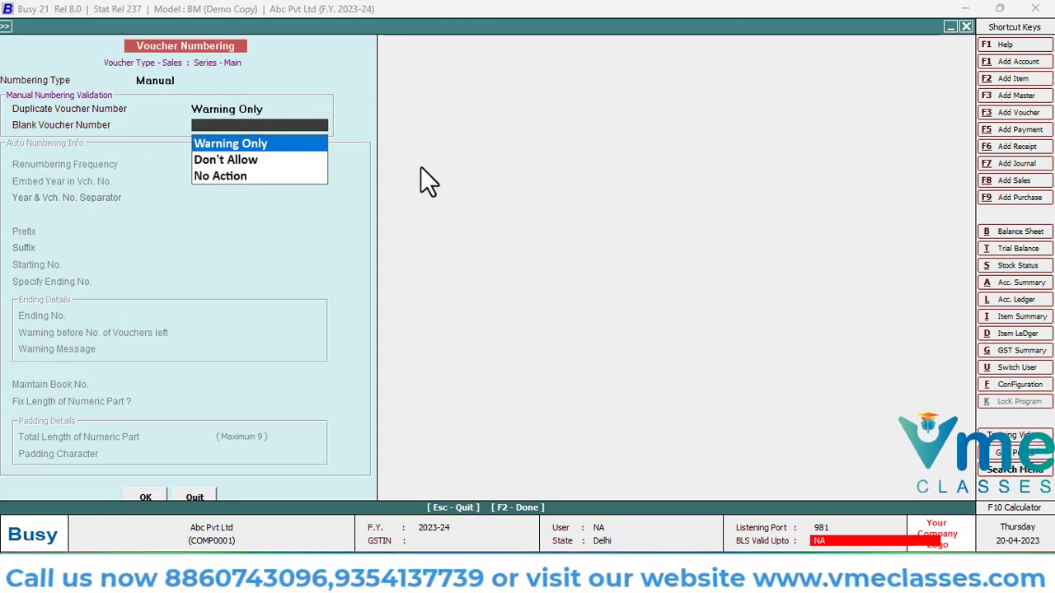
# Set blank voucher number validation to Warning Only and save the Main series' numbering settings
pyautogui.press('Down')
pyautogui.press('Down')
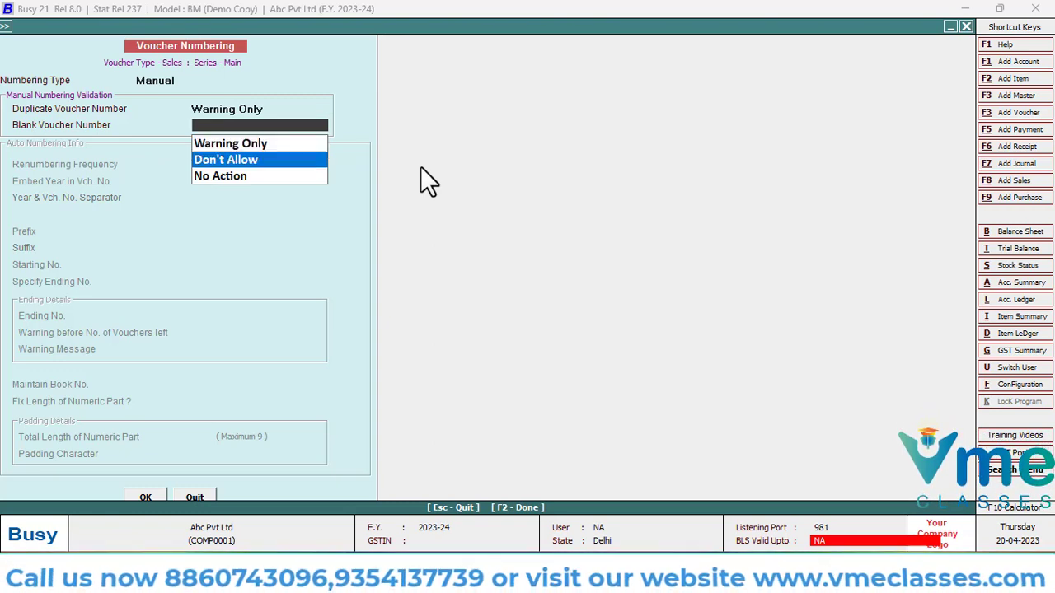
pyautogui.press('Up')
pyautogui.press('Up')
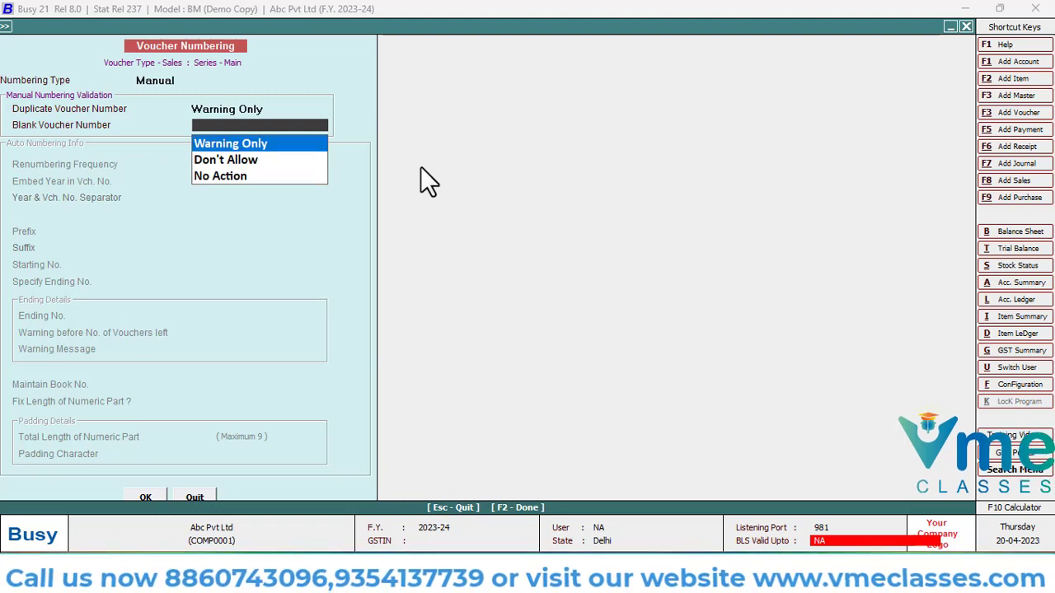
pyautogui.press('Return')
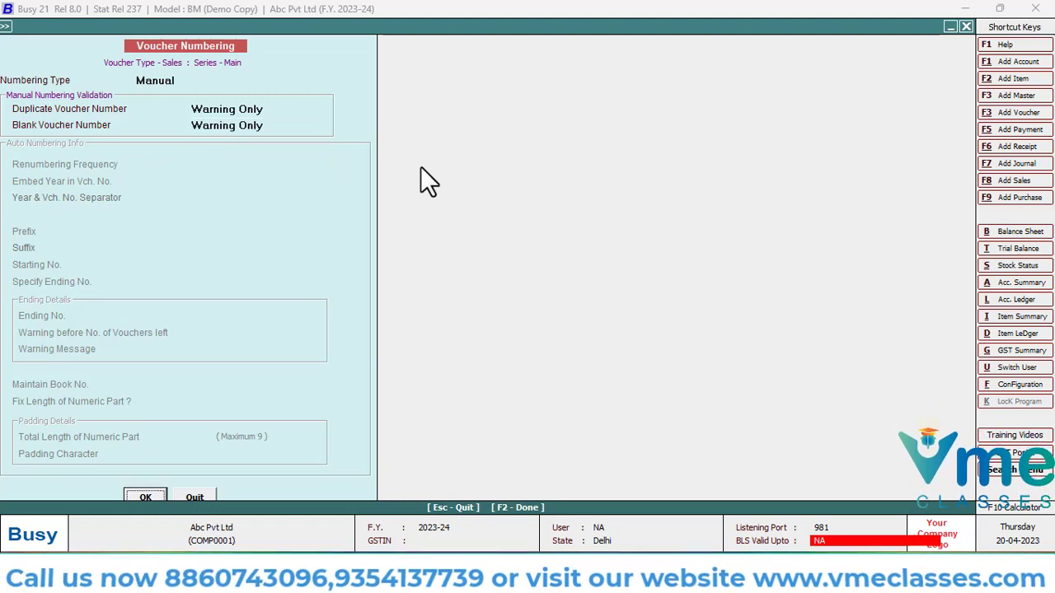
pyautogui.press('Return')
pyautogui.press('Return')
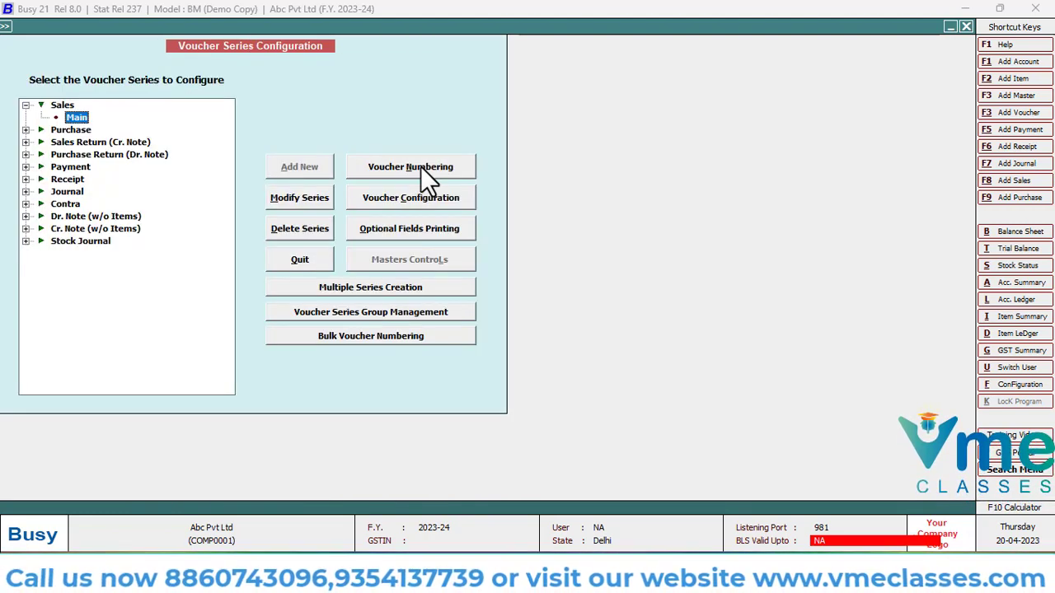
# Leave the series configuration and start a sales voucher in the Main series, dated 10-04-2023, with voucher number 150
pyautogui.press('F8')
pyautogui.press('Escape')
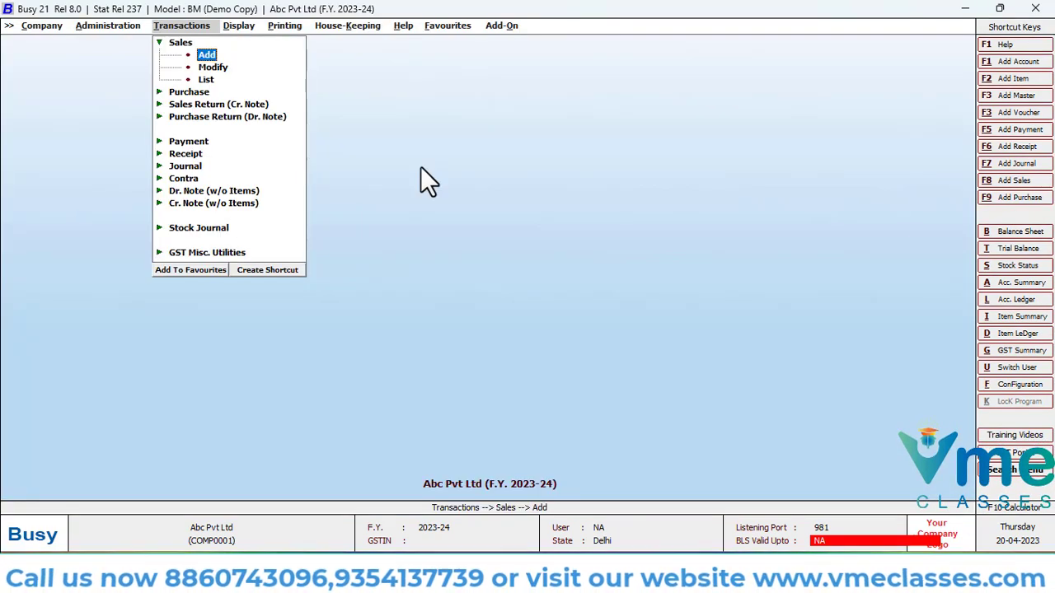
pyautogui.press('Return')
pyautogui.press('Up')
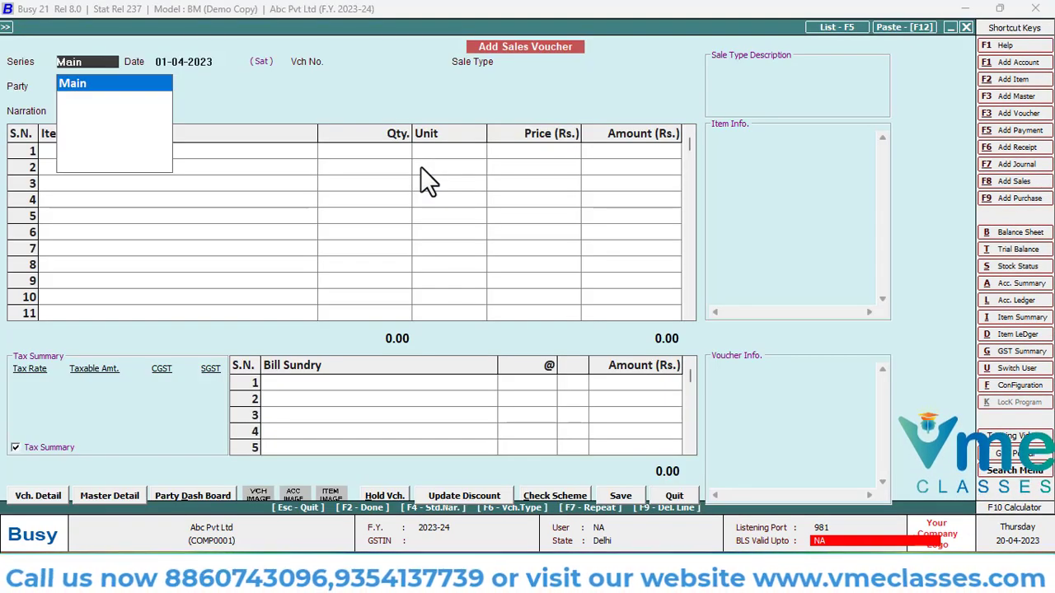
pyautogui.press('Return')
pyautogui.write('10-')
pyautogui.press('Return')
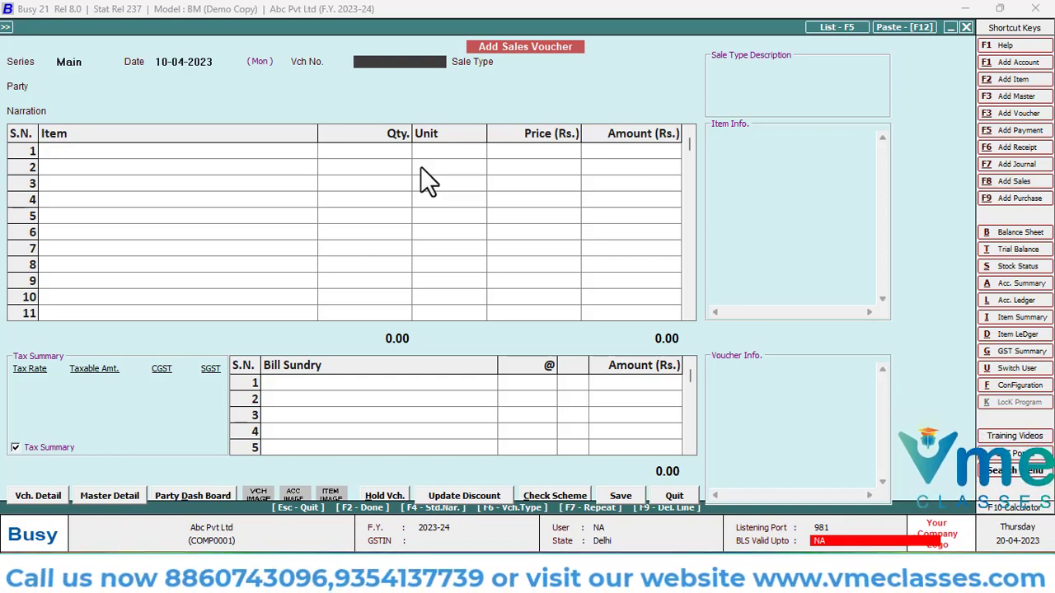
pyautogui.write('150')
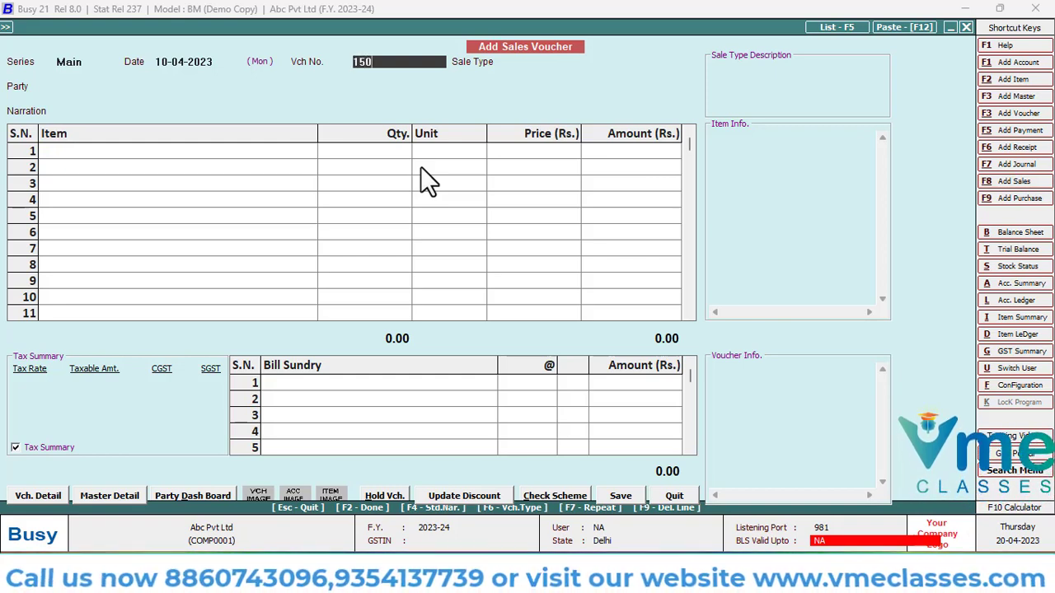
pyautogui.press('Return')
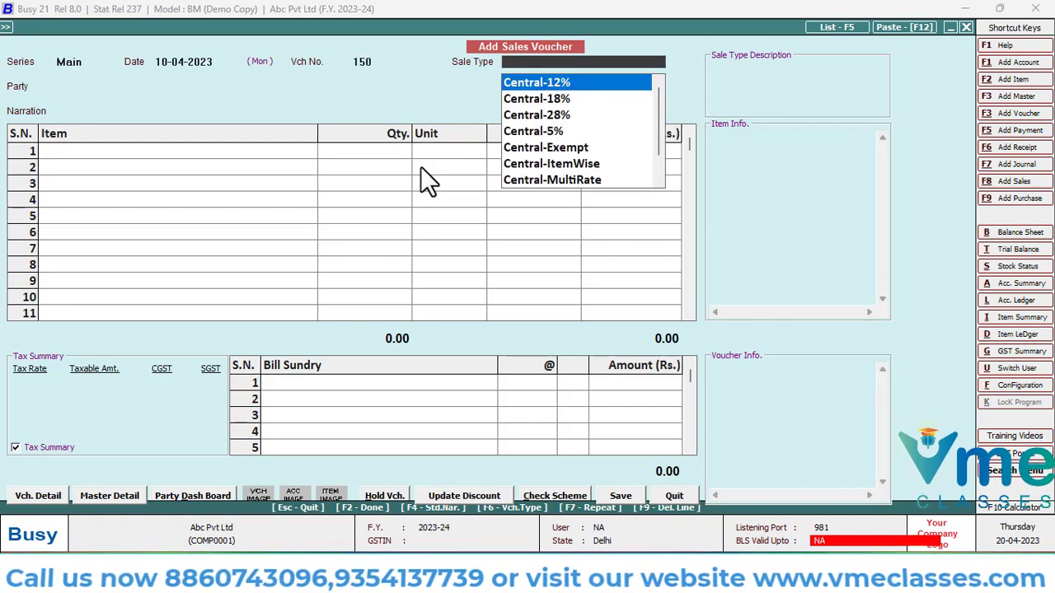
# Look through the available Central, Export and Local sale types and their tax descriptions
pyautogui.press('Down')
pyautogui.press('Down')
pyautogui.press('Down')
pyautogui.press('Down')
pyautogui.press('Down')
pyautogui.press('Down')
pyautogui.press('Down')
pyautogui.press('Down')
pyautogui.press('Down')
pyautogui.press('Down')
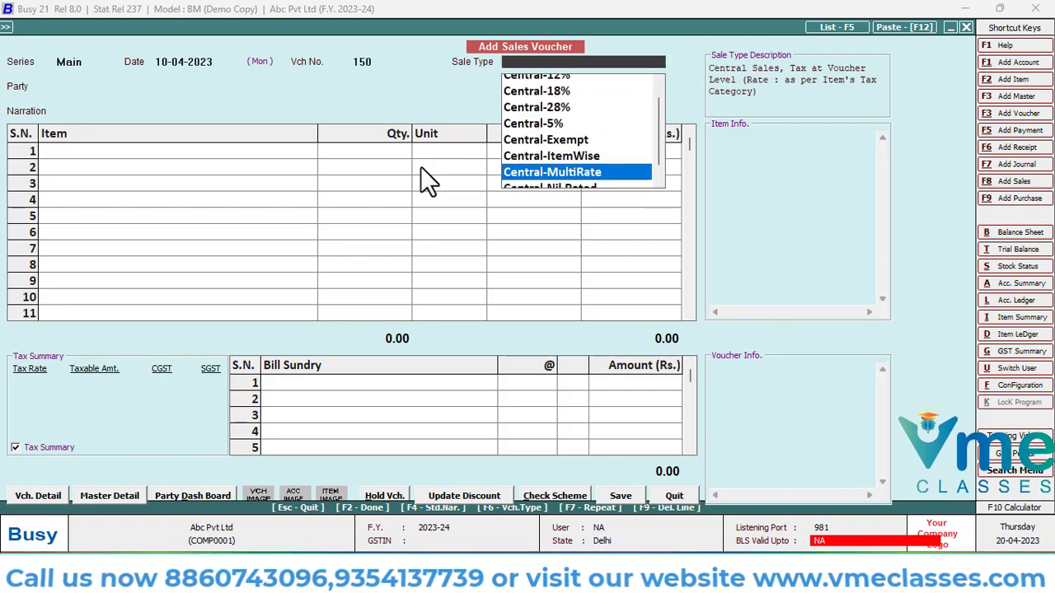
pyautogui.press('Up')
pyautogui.press('Up')
pyautogui.press('Up')
pyautogui.press('Up')
pyautogui.press('Up')
pyautogui.press('Up')
pyautogui.press('Up')
pyautogui.press('Up')
pyautogui.press('Up')
pyautogui.press('Up')
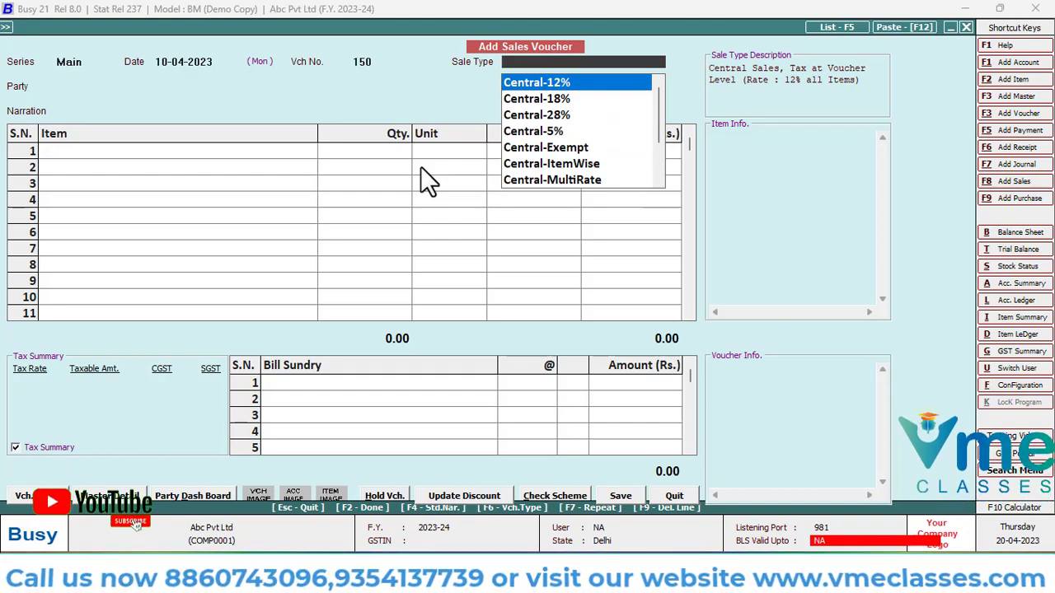
pyautogui.press('Down')
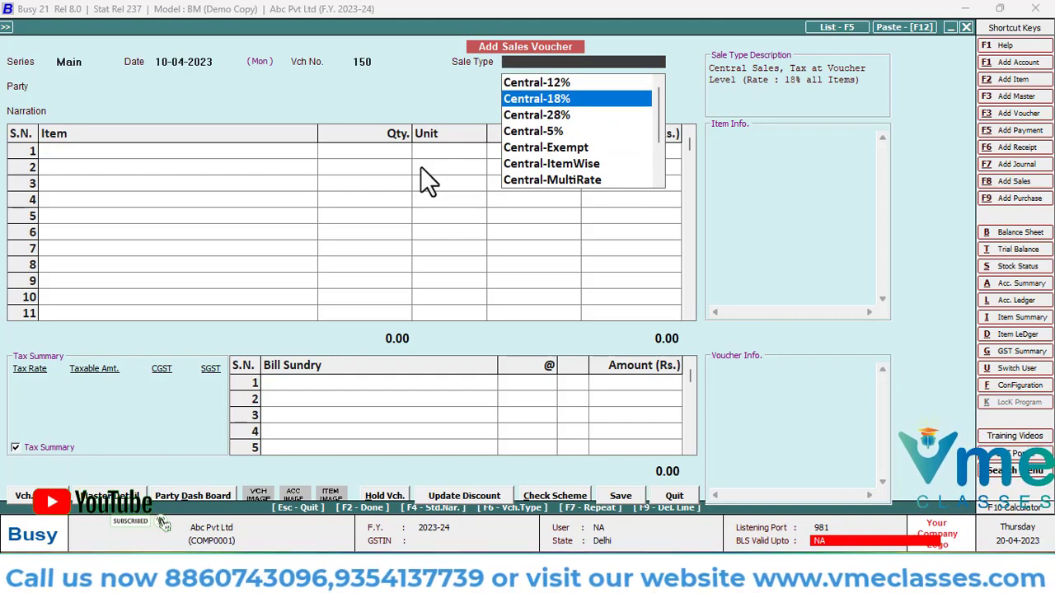
pyautogui.press('Down')
pyautogui.press('Down')
pyautogui.press('Down')
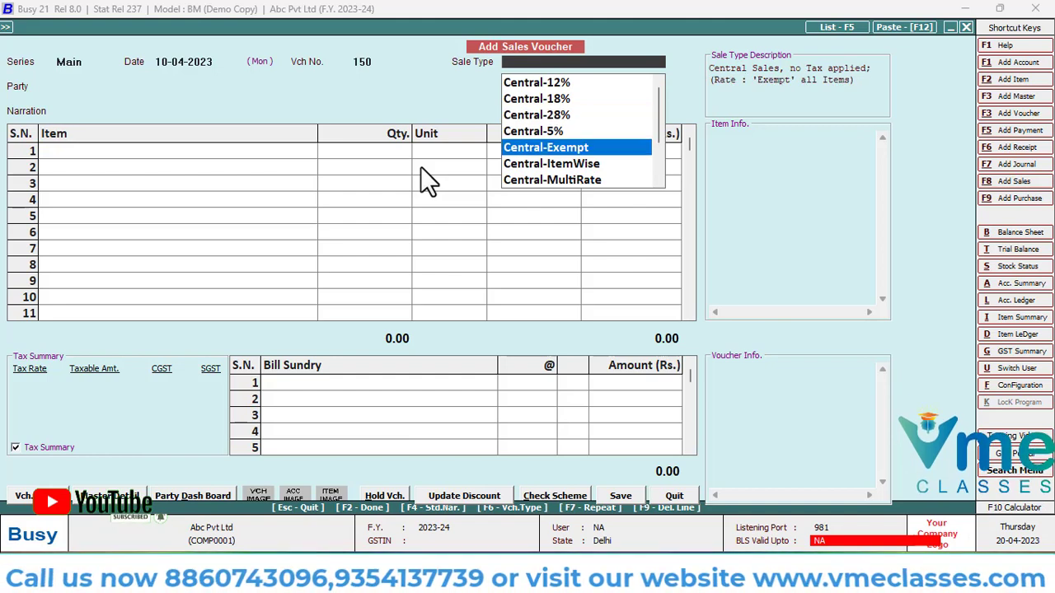
pyautogui.press('Up')
pyautogui.press('Down')
pyautogui.press('Down')
pyautogui.press('Up')
pyautogui.press('Down')
pyautogui.press('Down')
pyautogui.press('Down')
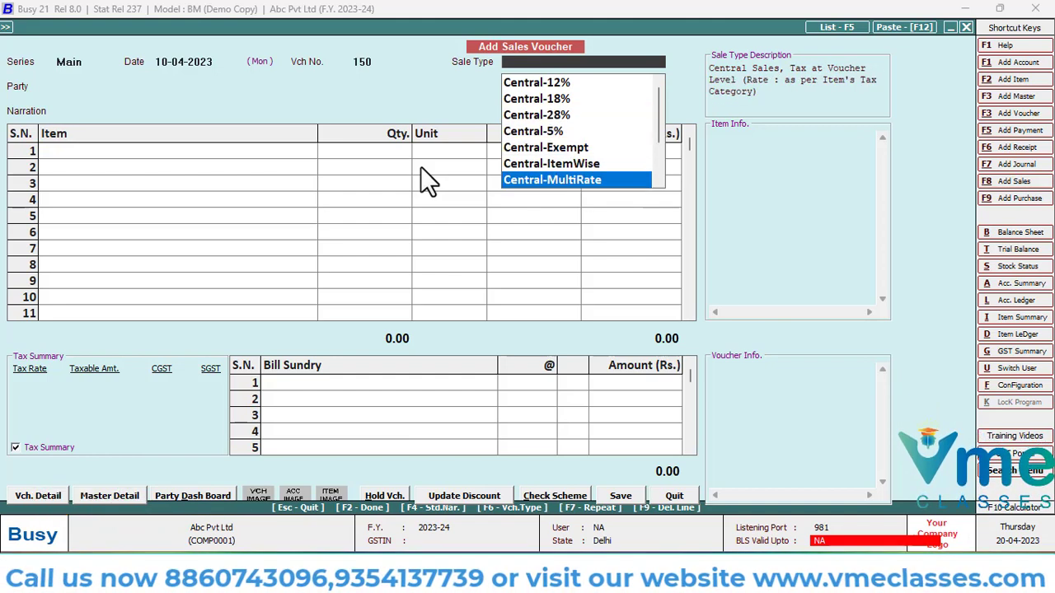
pyautogui.press('Down')
pyautogui.press('Down')
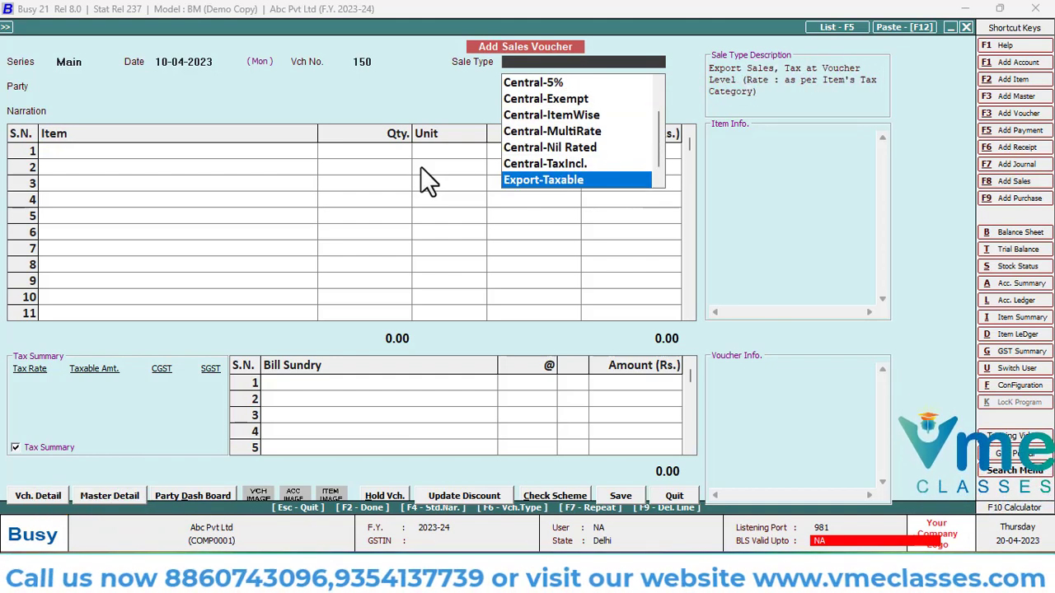
pyautogui.press('Down')
pyautogui.press('Down')
pyautogui.press('Down')
pyautogui.press('Down')
pyautogui.press('Down')
pyautogui.press('Down')
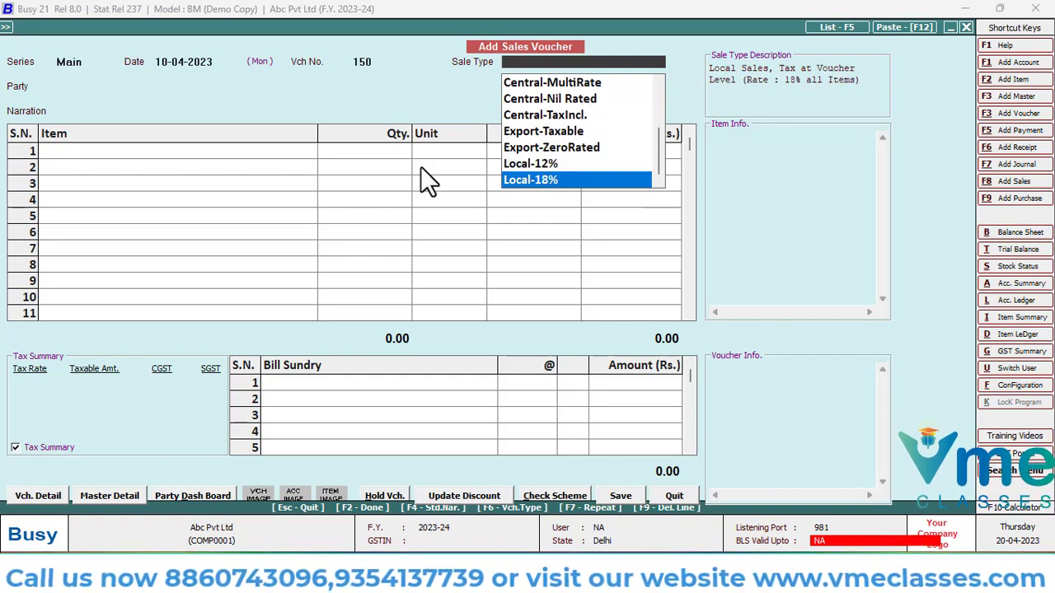
pyautogui.press('Up')
pyautogui.press('Up')
pyautogui.press('Up')
pyautogui.press('Up')
pyautogui.press('Up')
pyautogui.press('Up')
pyautogui.press('Up')
pyautogui.press('Up')
pyautogui.press('Up')
pyautogui.press('Up')
pyautogui.press('Up')
pyautogui.press('Up')
pyautogui.press('Up')
pyautogui.press('Up')
pyautogui.press('Up')
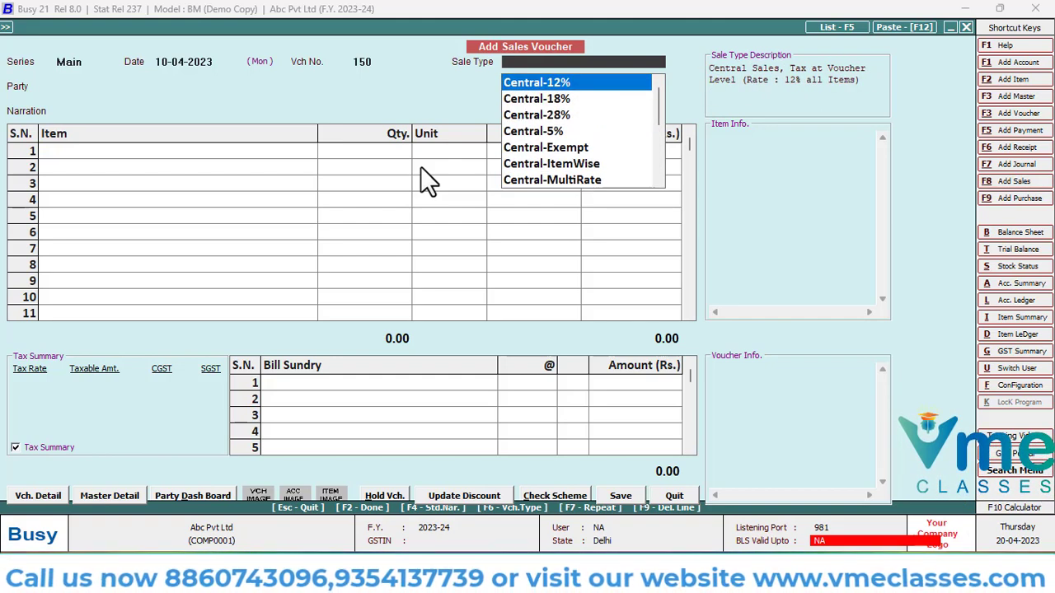
pyautogui.press('Down')
pyautogui.press('Down')
pyautogui.press('Up')
pyautogui.press('Up')
pyautogui.press('Down')
pyautogui.press('Down')
pyautogui.press('Down')
pyautogui.press('Down')
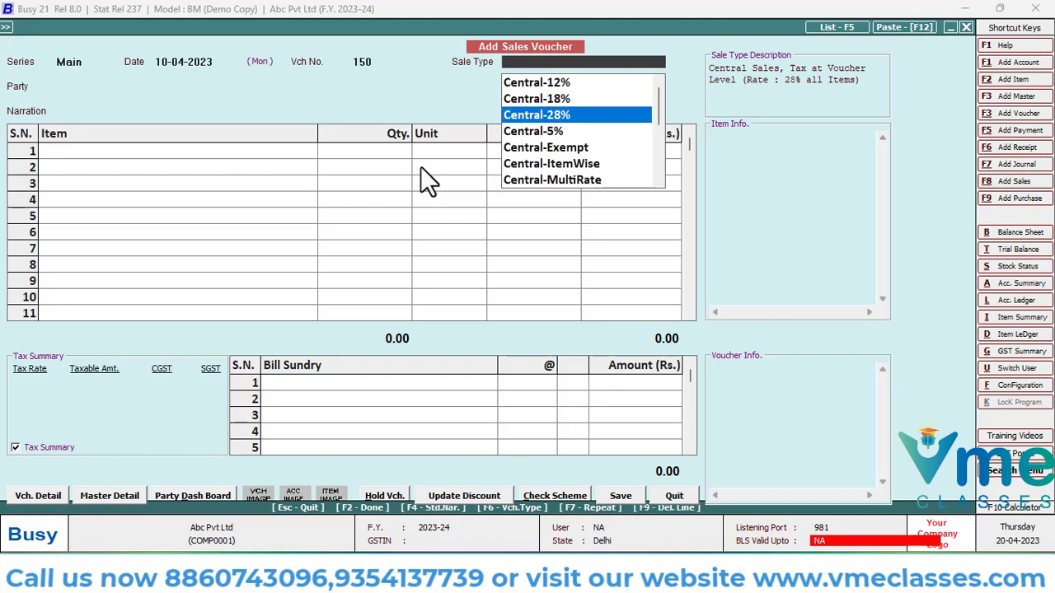
pyautogui.press('Down')
pyautogui.press('Down')
pyautogui.press('Down')
pyautogui.press('Down')
pyautogui.press('Down')
pyautogui.press('Down')
pyautogui.press('Down')
pyautogui.press('Down')
pyautogui.press('Down')
pyautogui.press('Down')
pyautogui.press('Down')
pyautogui.press('Down')
pyautogui.press('Down')
pyautogui.press('Down')
pyautogui.press('Down')
pyautogui.press('Down')
pyautogui.press('Down')
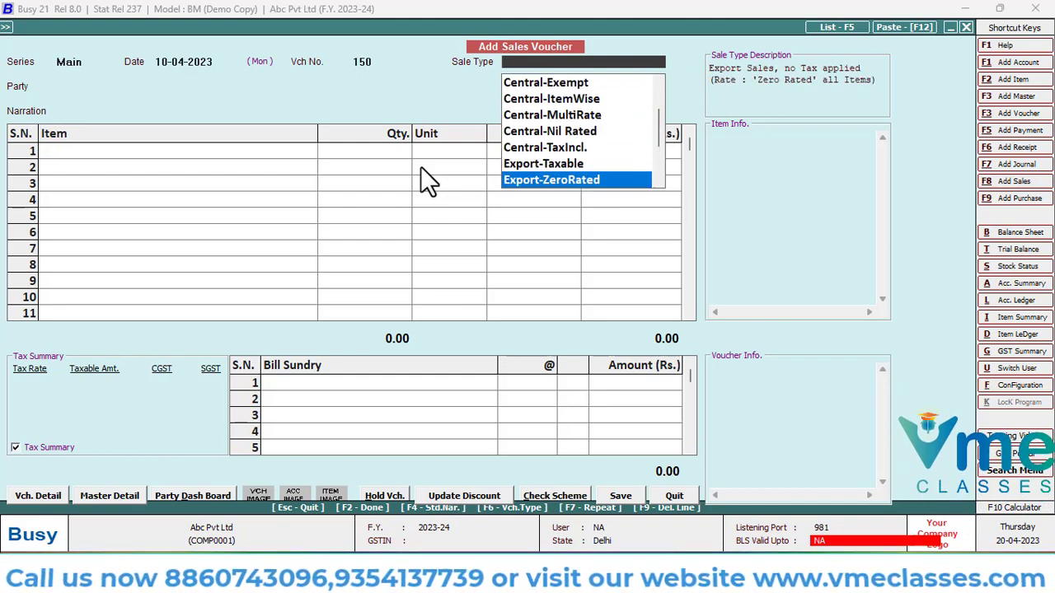
pyautogui.press('Up')
pyautogui.press('Up')
pyautogui.press('Up')
pyautogui.press('Up')
pyautogui.press('Up')
pyautogui.press('Up')
pyautogui.press('Up')
pyautogui.press('Up')
pyautogui.press('Up')
pyautogui.press('Up')
pyautogui.press('Up')
pyautogui.press('Up')
pyautogui.press('Up')
pyautogui.press('Up')
pyautogui.press('Up')
pyautogui.press('Up')
pyautogui.press('Up')
pyautogui.press('Up')
pyautogui.press('Up')
pyautogui.press('Up')
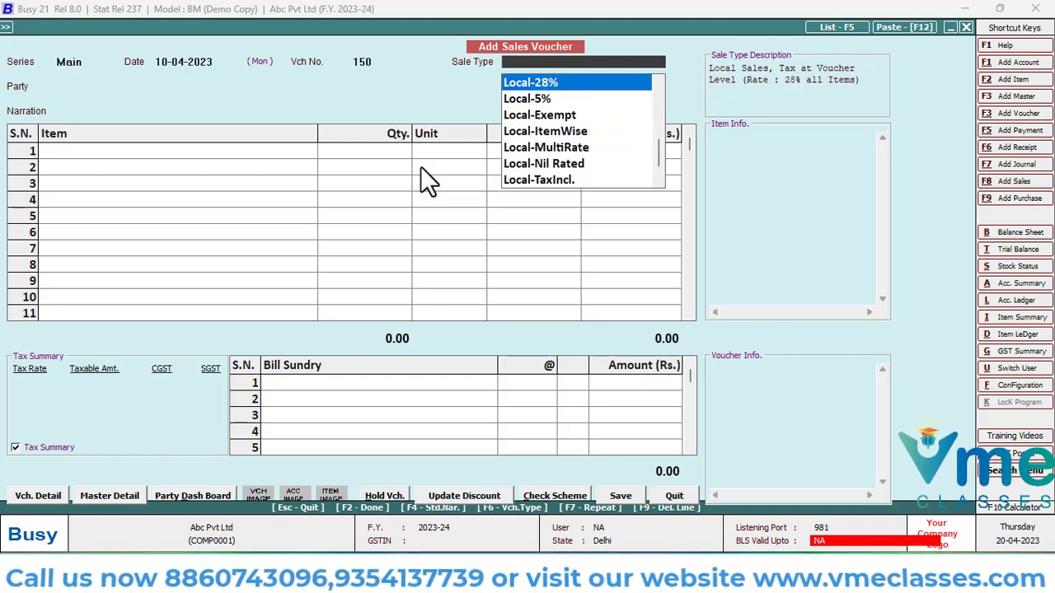
pyautogui.press('Down')
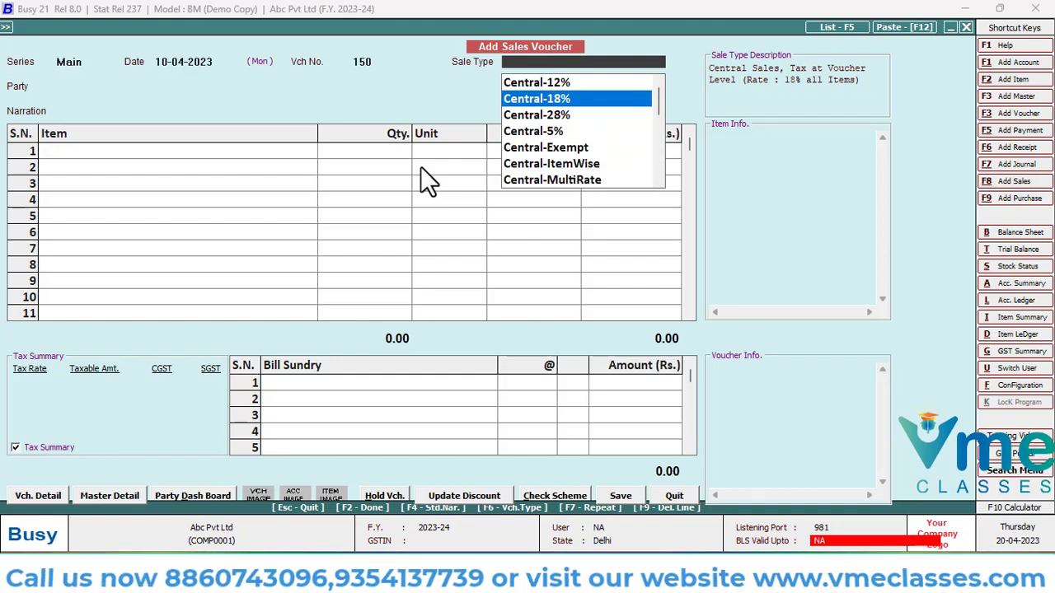
# Set the voucher's sale type to Central-12%
pyautogui.press('Up')
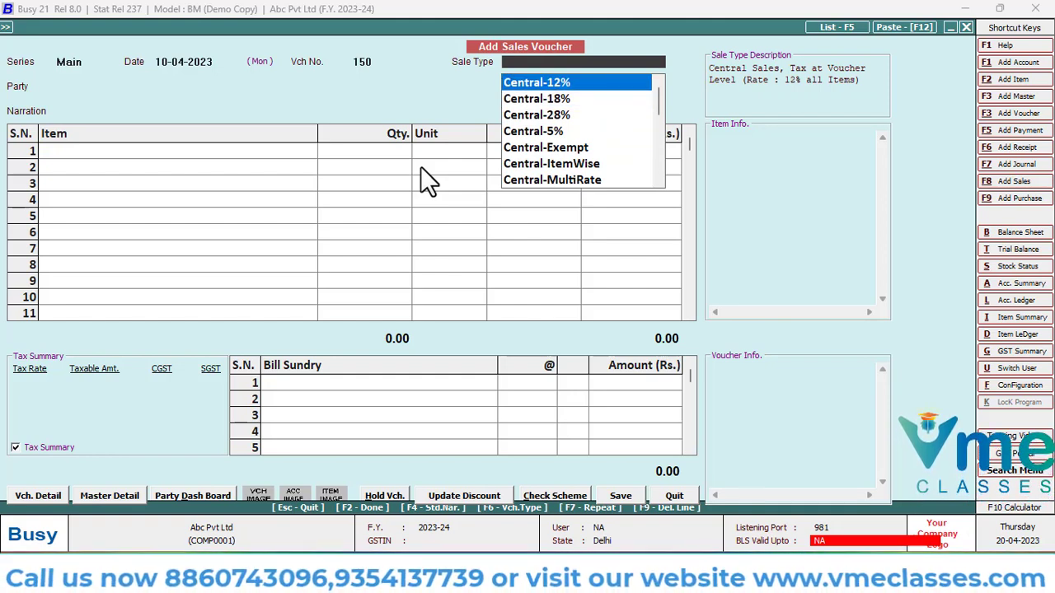
pyautogui.press('Down')
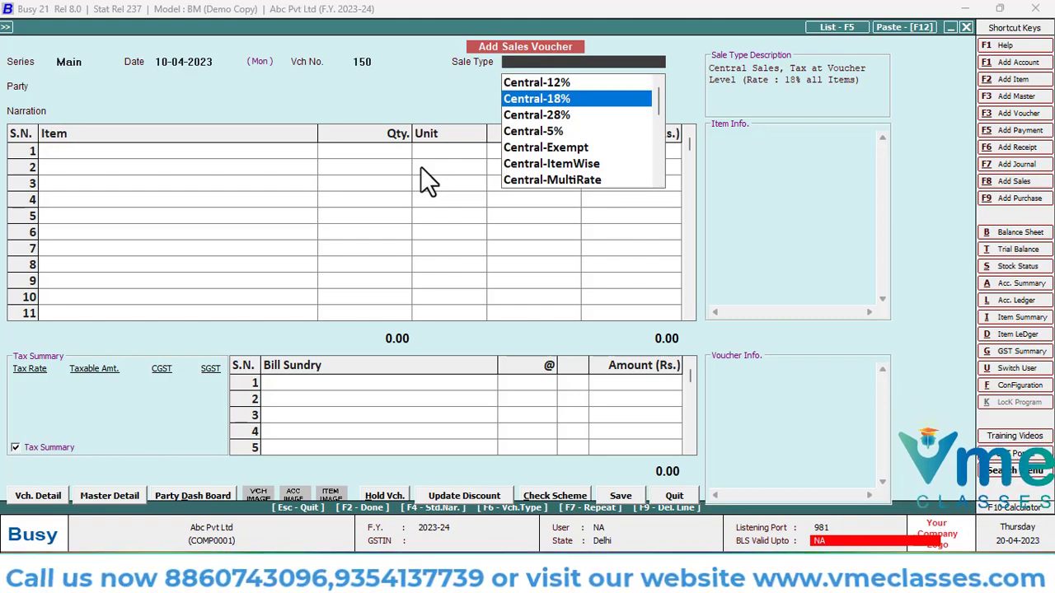
pyautogui.press('Up')
pyautogui.press('Return')
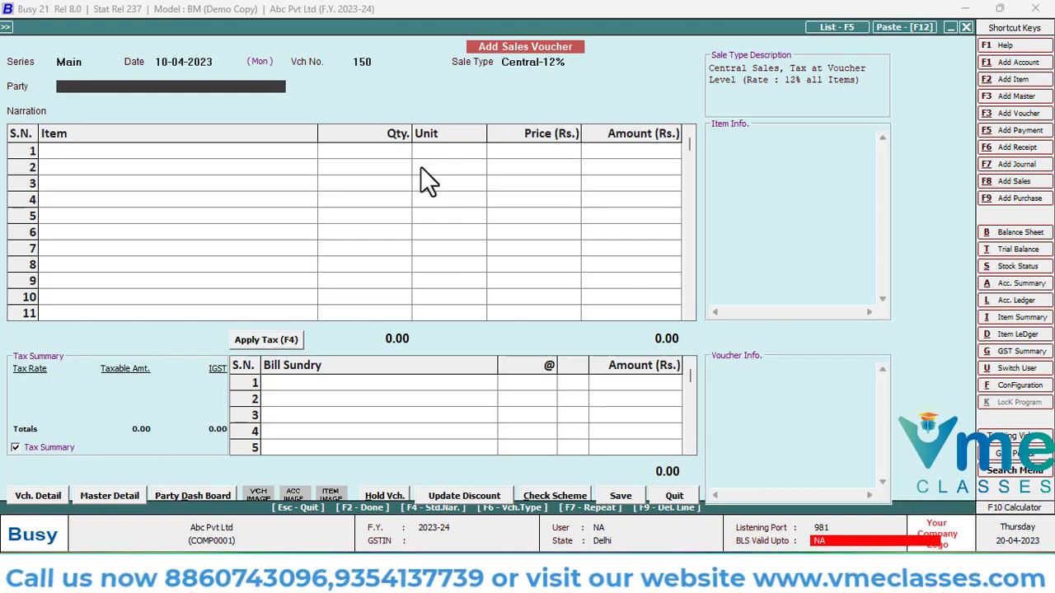
# Search the voucher's party list for "d" and look through the matching accounts
pyautogui.write('d')
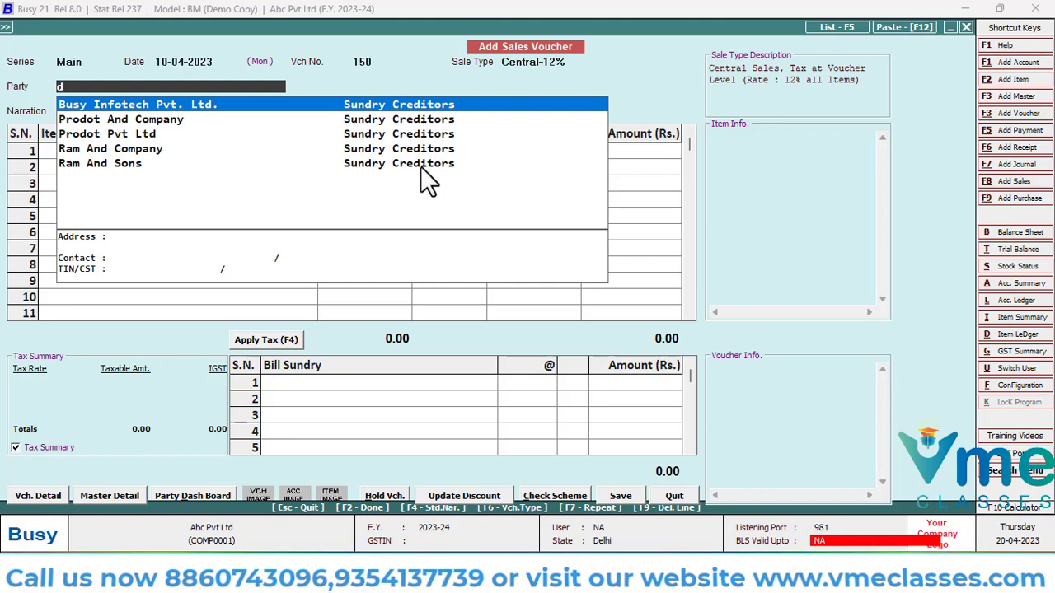
pyautogui.press('Down')
pyautogui.press('Down')
pyautogui.press('Up')
pyautogui.press('Up')
pyautogui.press('Down')
pyautogui.press('Down')
pyautogui.press('Down')
pyautogui.press('Down')
pyautogui.press('Up')
pyautogui.press('Up')
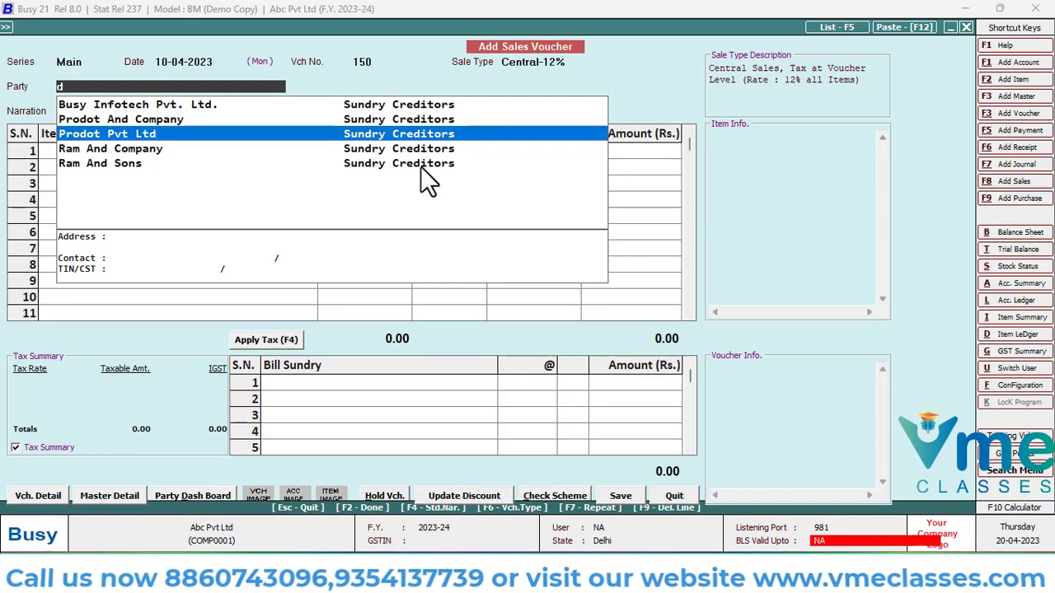
pyautogui.press('Down')
pyautogui.press('Up')
pyautogui.press('Up')
pyautogui.press('Down')
pyautogui.press('Down')
pyautogui.press('Up')
pyautogui.press('Up')
pyautogui.press('Down')
pyautogui.press('Down')
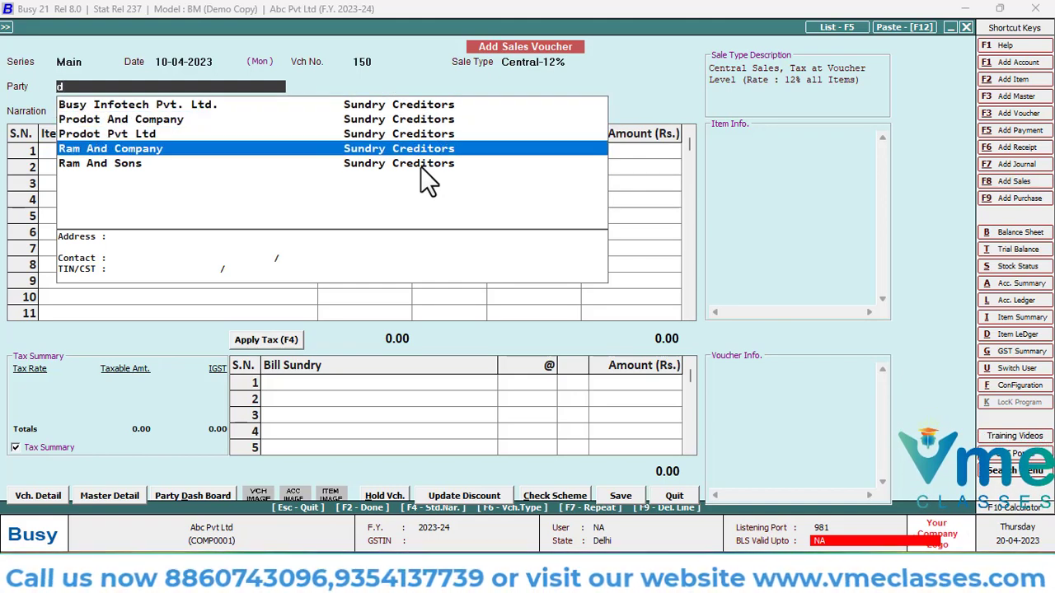
pyautogui.press('Up')
pyautogui.press('Up')
pyautogui.press('Down')
pyautogui.press('Down')
pyautogui.press('Up')
pyautogui.press('Up')
pyautogui.press('Up')
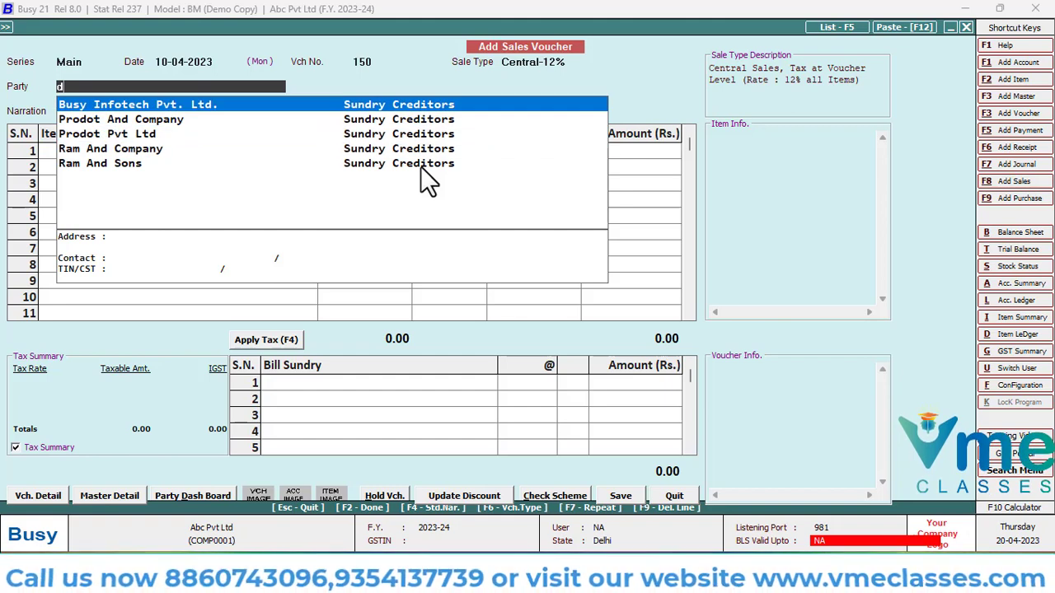
# Add a new party account from the voucher's party field, with Kp Enterprises as its name and print name
pyautogui.press('F3')
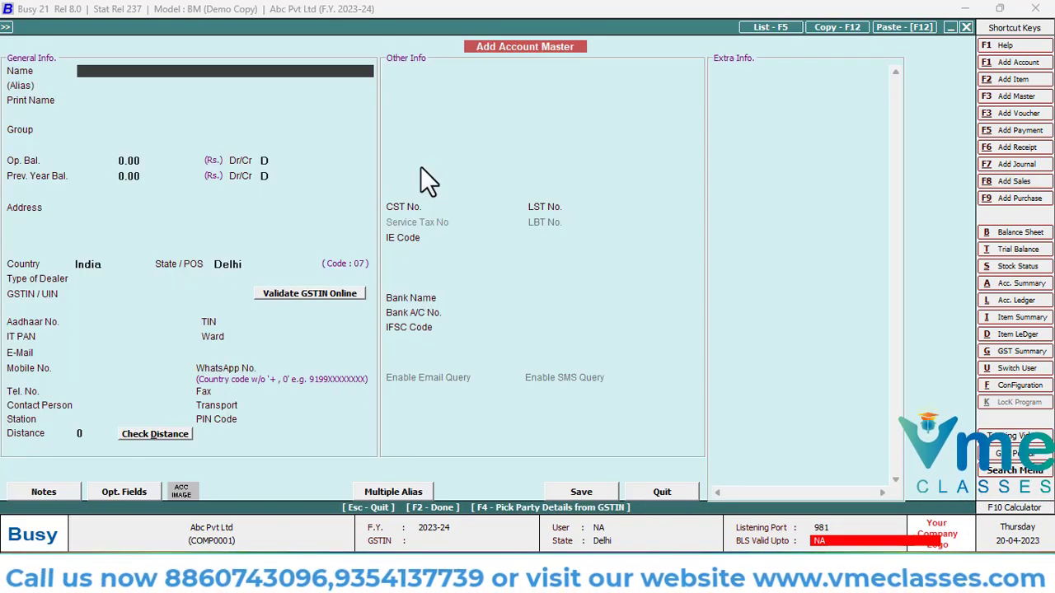
pyautogui.write('k')
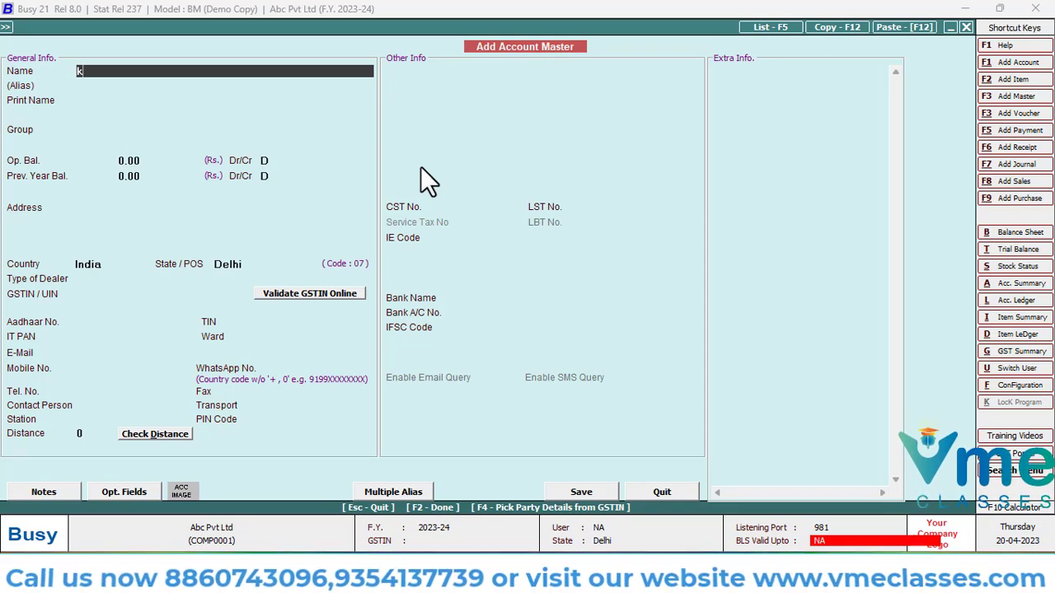
pyautogui.write('p ent')
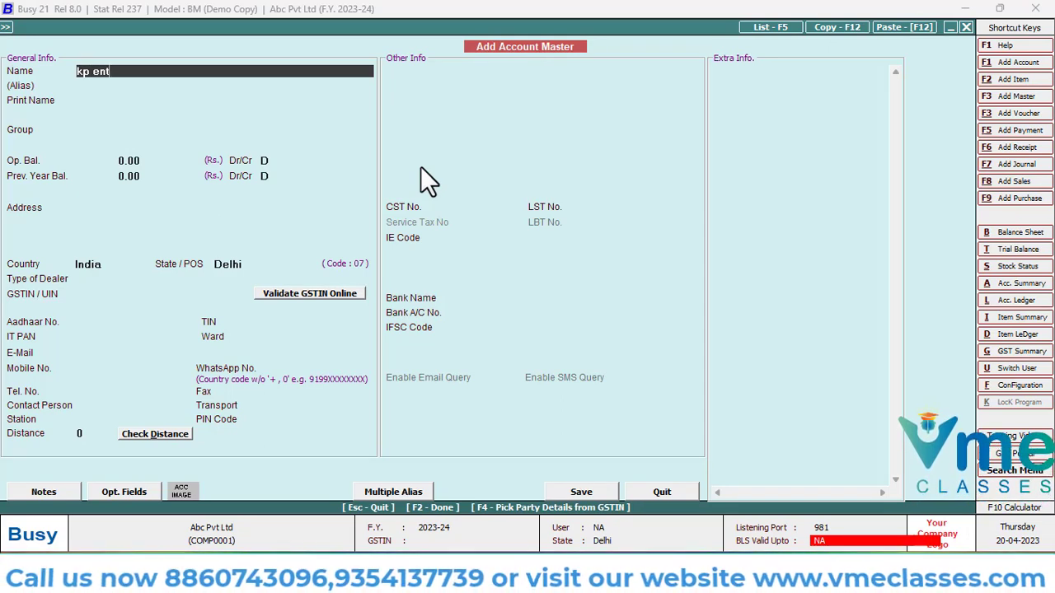
pyautogui.write('erp')
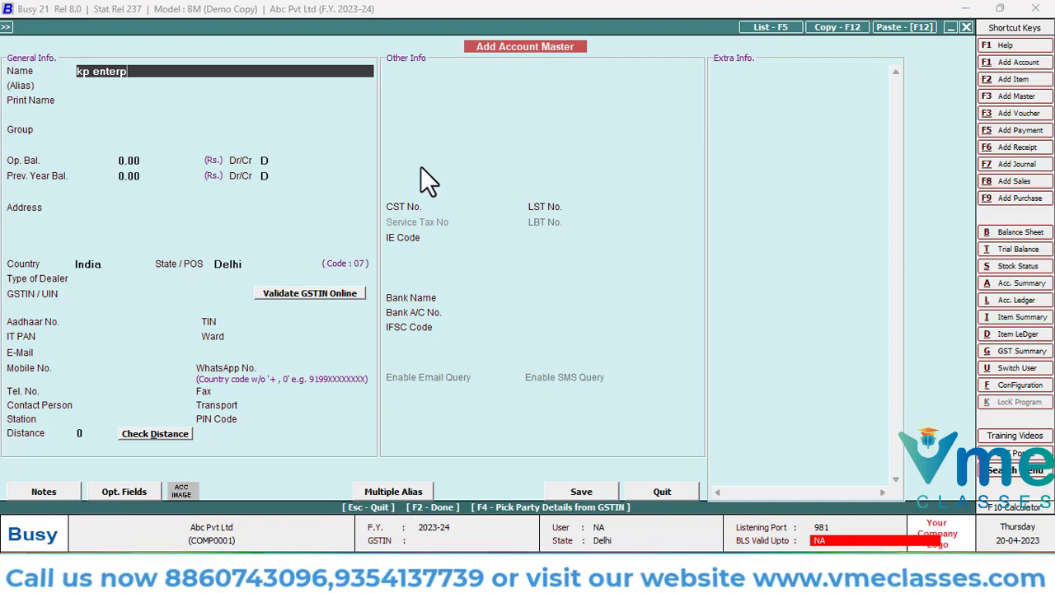
pyautogui.write('rises')
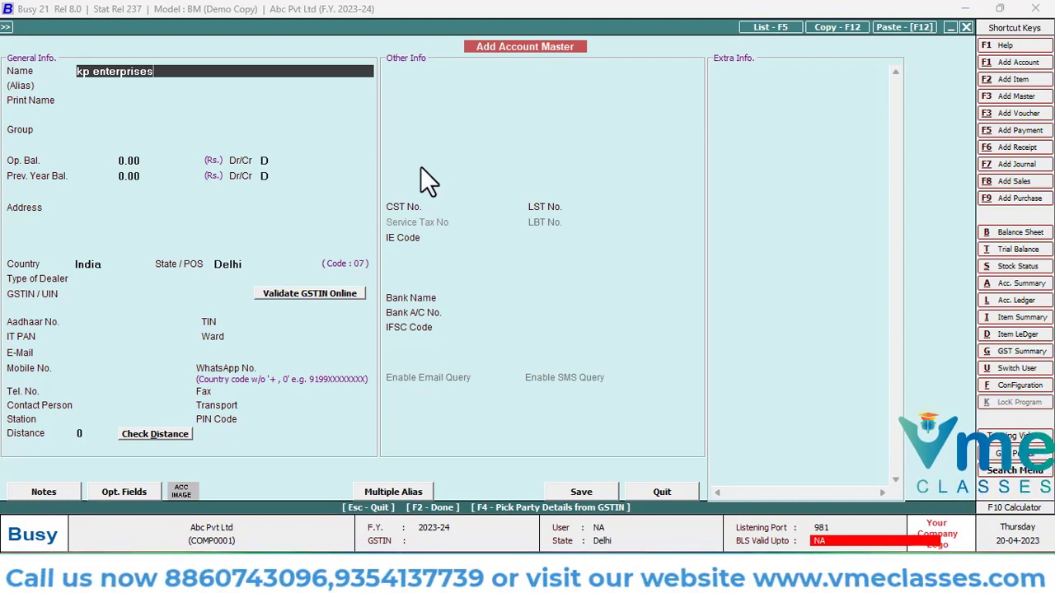
pyautogui.press('Return')
pyautogui.press('Return')
pyautogui.press('Return')
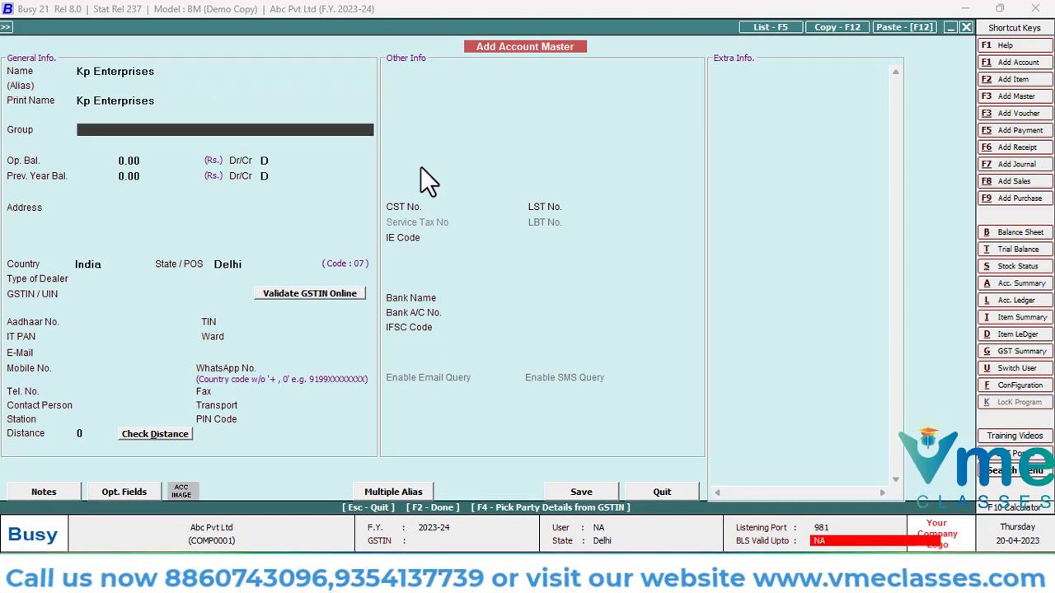
# Assign the new account to the Sundry Debtors group and accept the default opening and previous year balances
pyautogui.write('su')
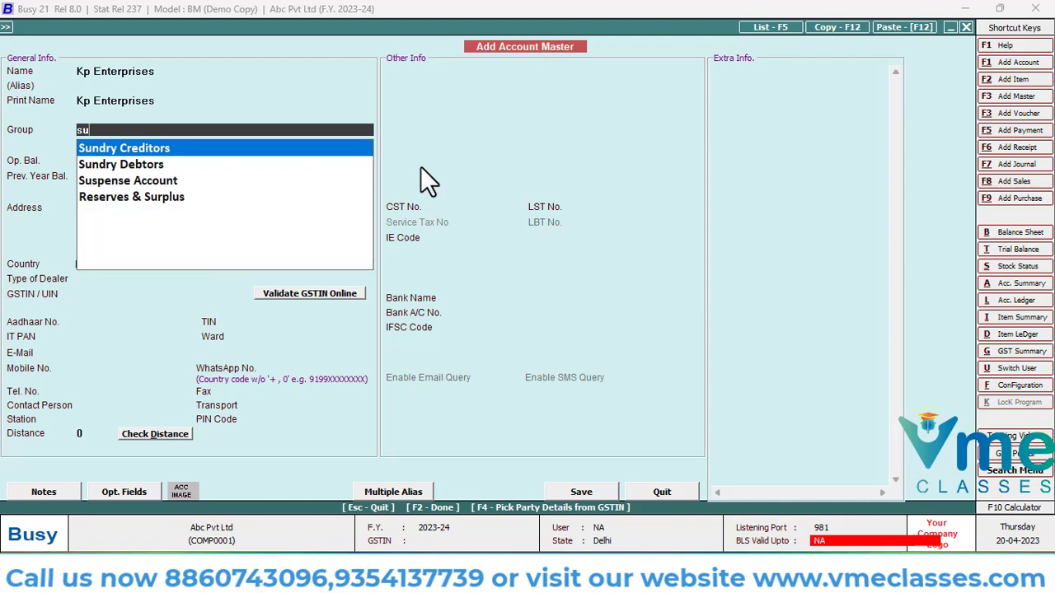
pyautogui.press('Down')
pyautogui.press('Return')
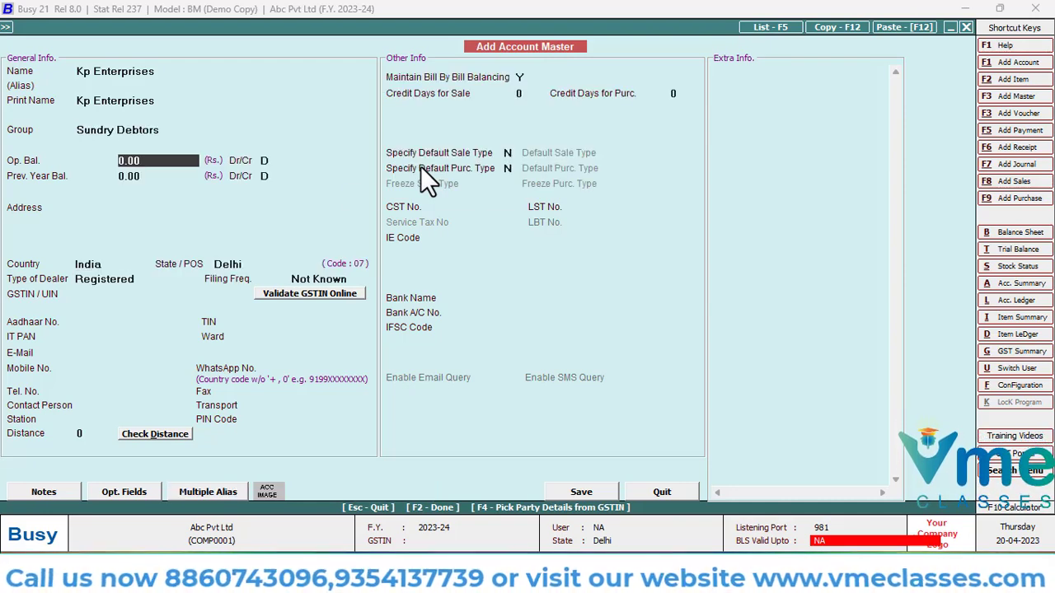
pyautogui.press('Return')
pyautogui.press('Return')
pyautogui.press('Return')
pyautogui.press('Return')
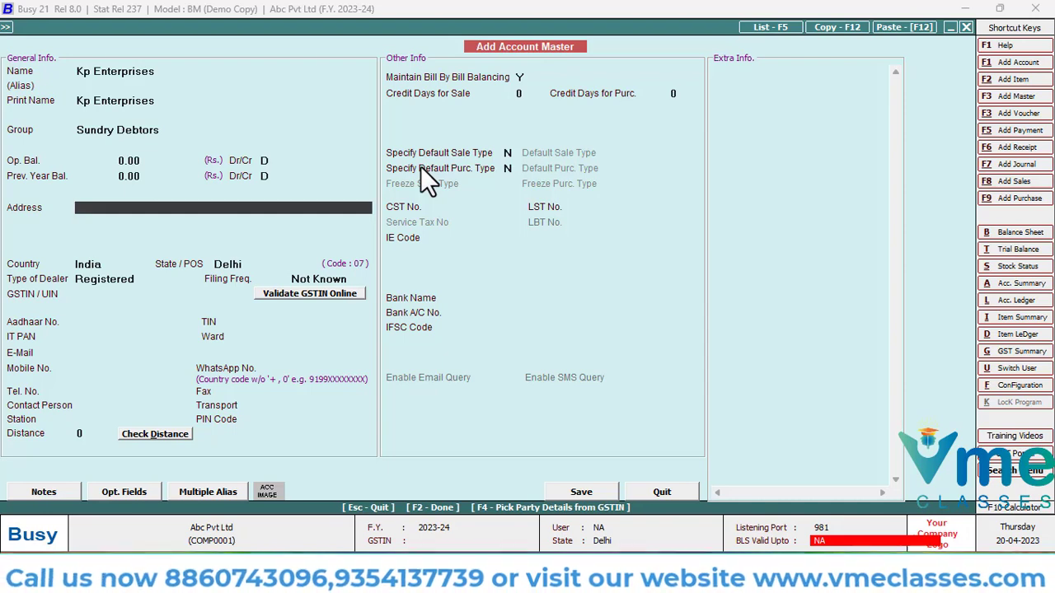
pyautogui.write('haryanan')
pyautogui.press('BackSpace')
pyautogui.press('BackSpace')
pyautogui.press('BackSpace')
pyautogui.press('BackSpace')
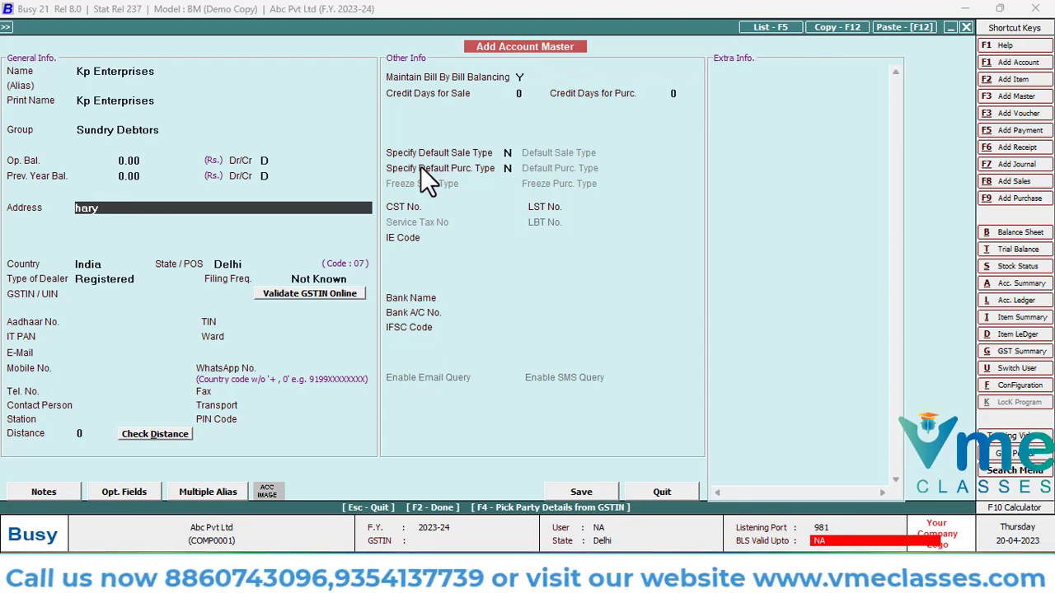
pyautogui.press('BackSpace')
pyautogui.press('BackSpace')
pyautogui.press('BackSpace')
pyautogui.press('BackSpace')
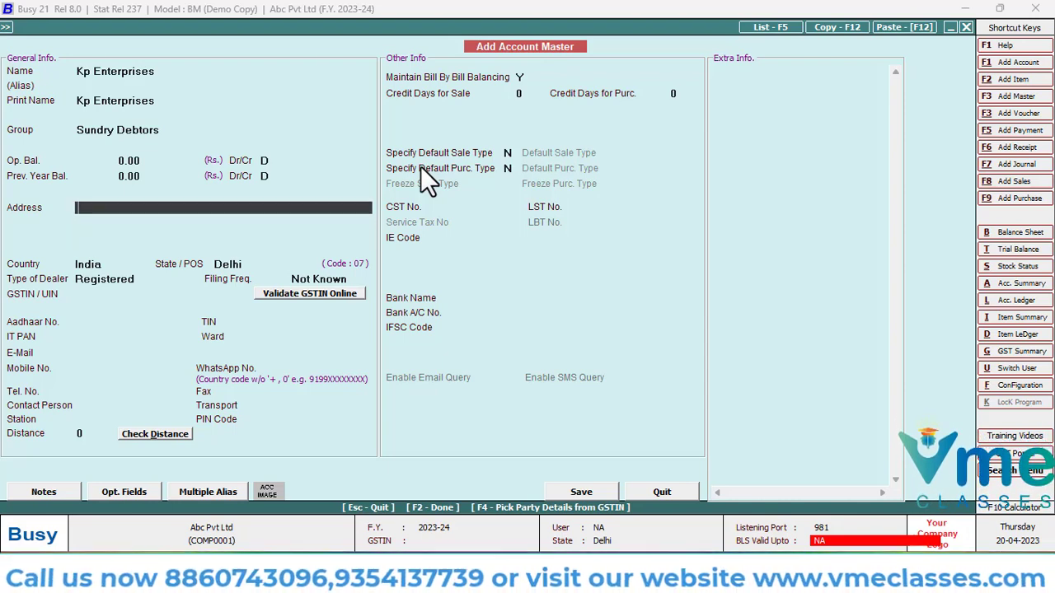
# Leave the new account's address blank, keep India as the country, and set its state to Haryana
pyautogui.press('Return')
pyautogui.press('Return')
pyautogui.press('Return')
pyautogui.press('Return')
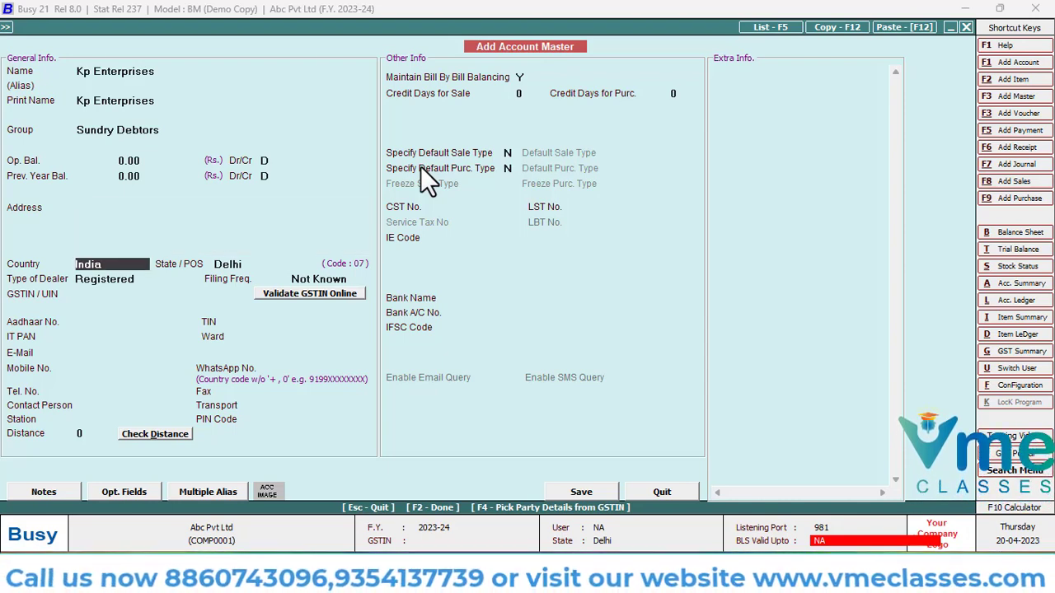
pyautogui.press('Return')
pyautogui.write('har')
pyautogui.press('Return')
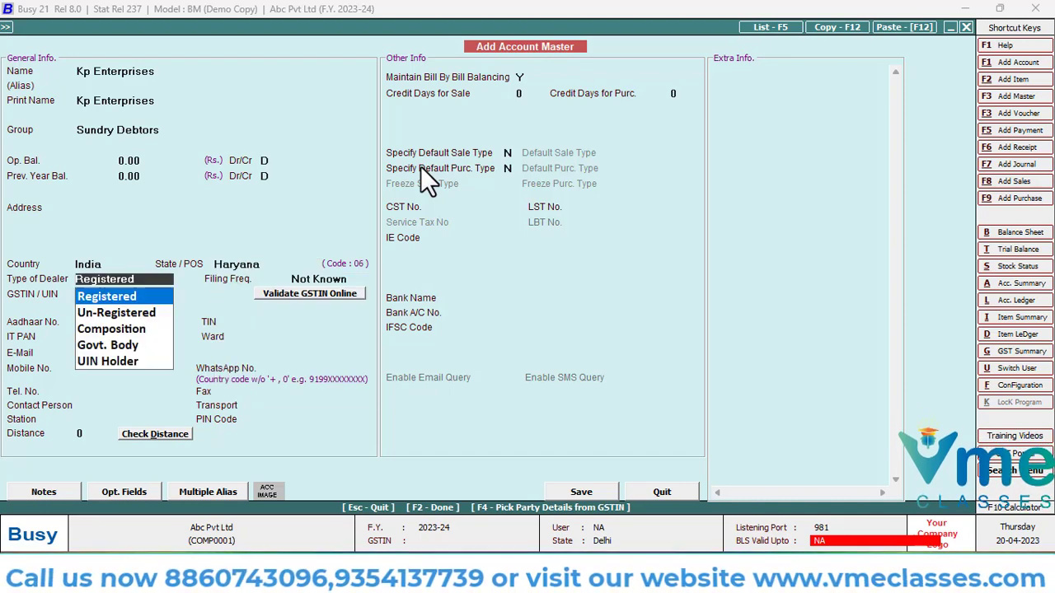
# Keep the dealer type as Registered, enter the party's GSTIN and accept it despite the format check
pyautogui.press('Return')
pyautogui.press('Return')
pyautogui.write('06')
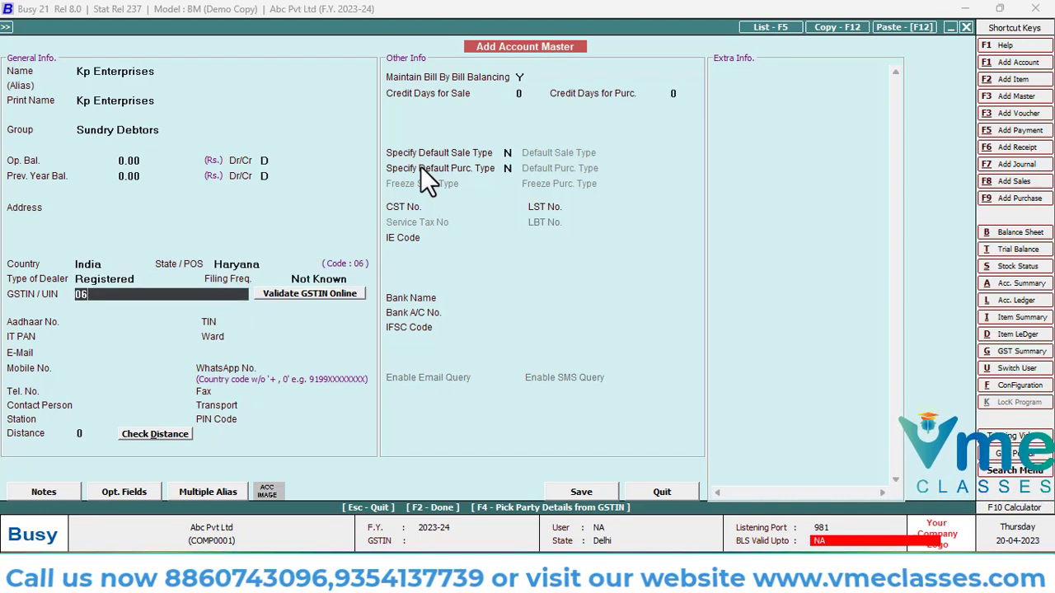
pyautogui.write('AGDABVVA')
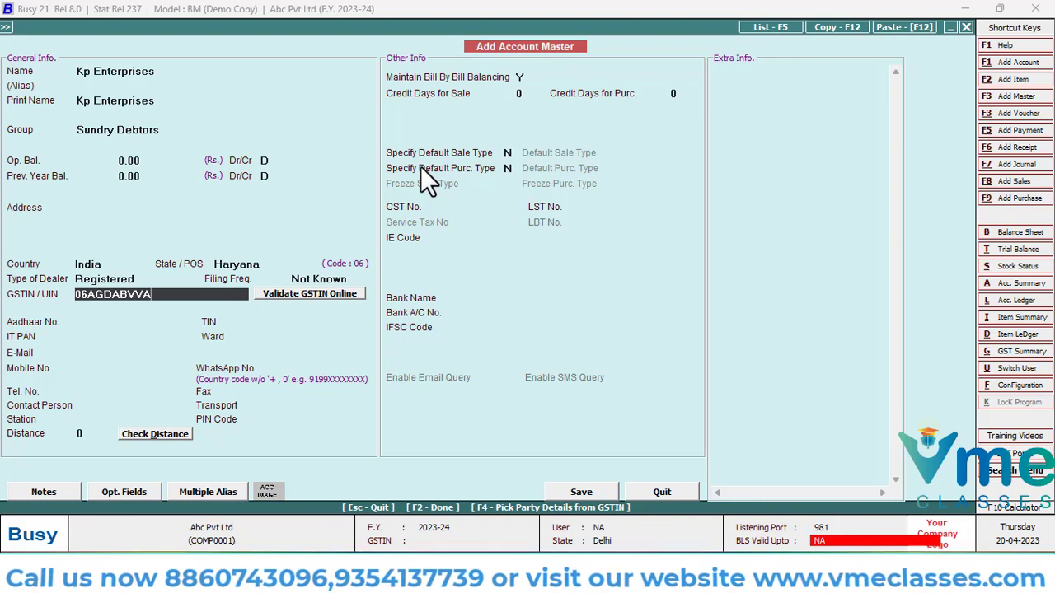
pyautogui.write('AZAZ1')
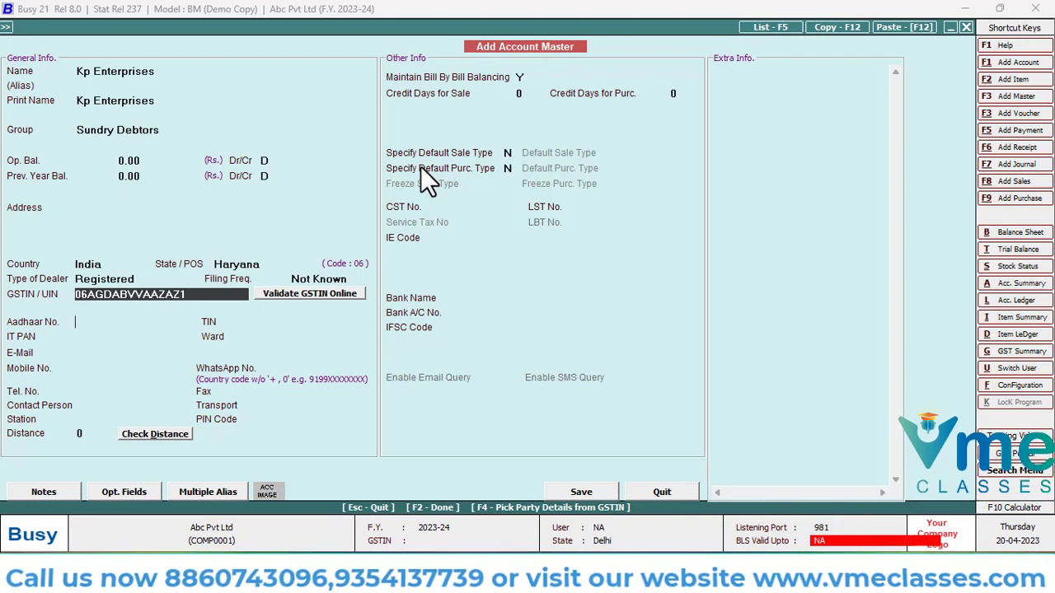
pyautogui.press('Return')
pyautogui.press('Left')
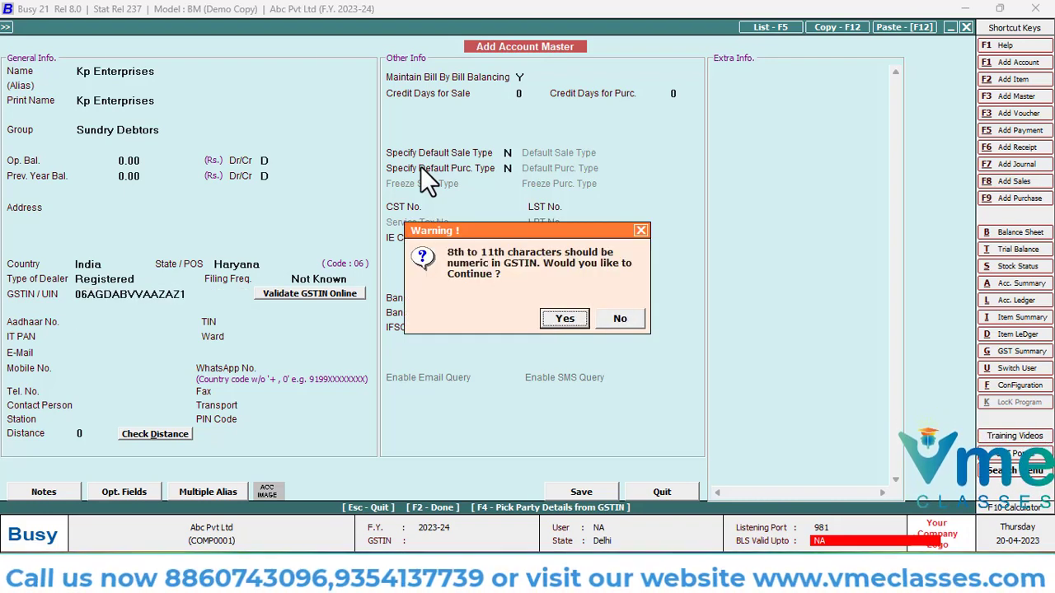
pyautogui.press('Return')
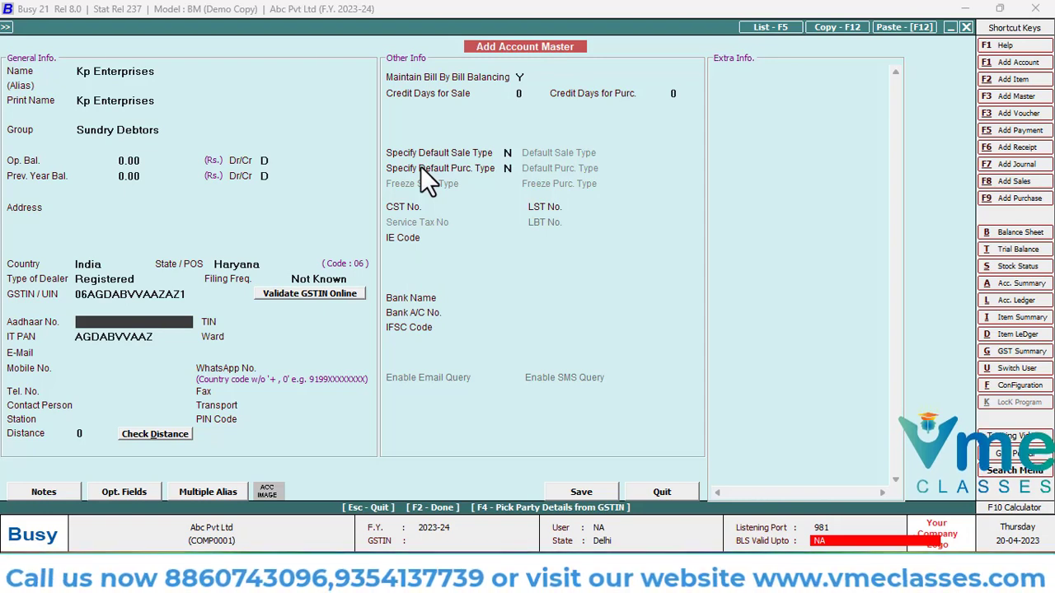
# Save the Kp Enterprises account and use it as the voucher's party
pyautogui.press('F2')
pyautogui.press('Return')
pyautogui.press('Left')
pyautogui.press('Return')
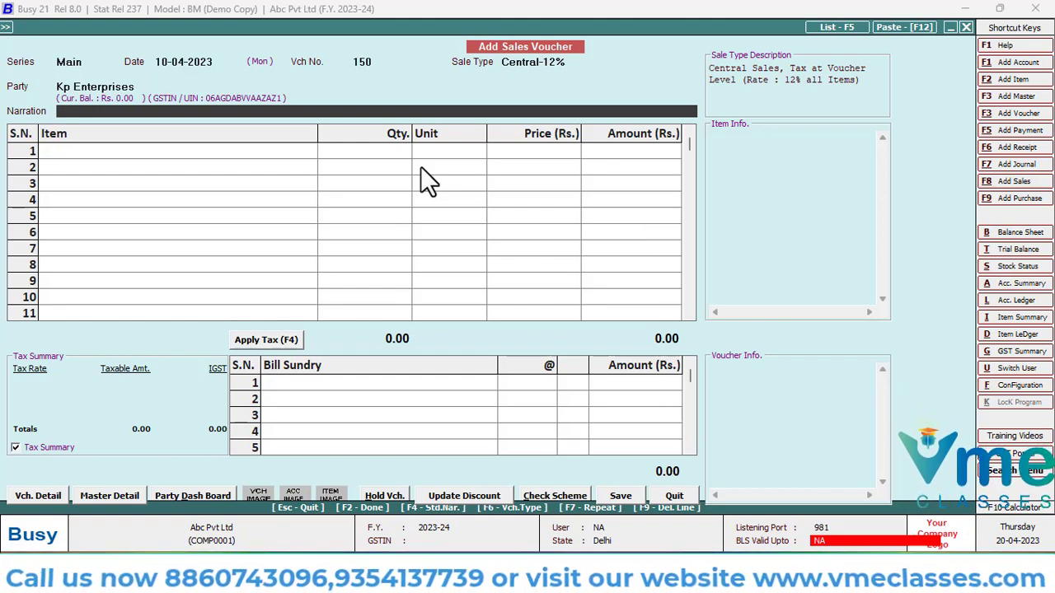
# Leave the narration blank and add Keyboard as the first item, with quantity 10 Pcs. and price 5,000
pyautogui.press('Return')
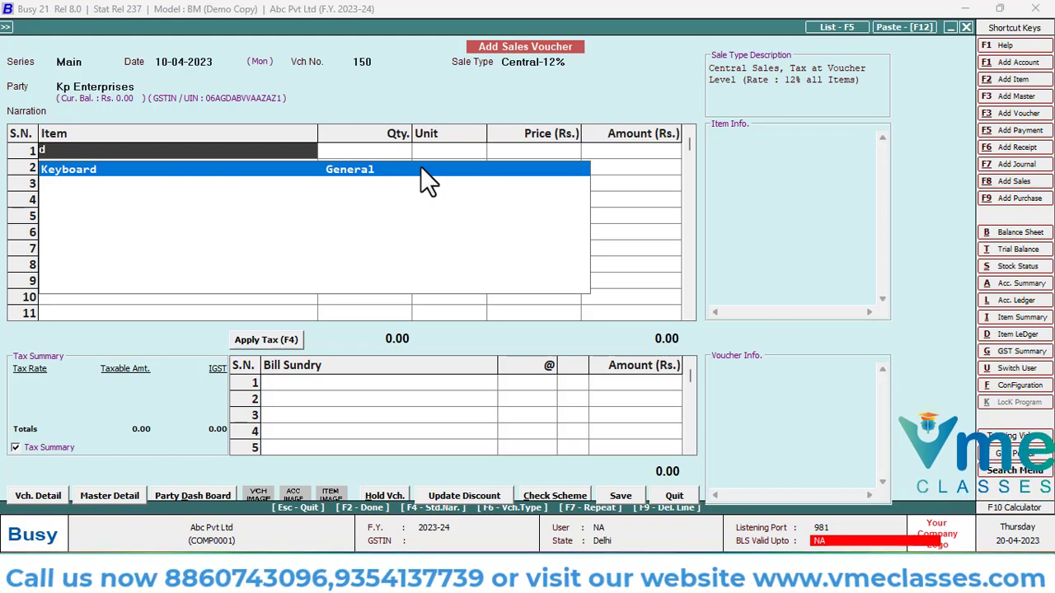
pyautogui.press('Return')
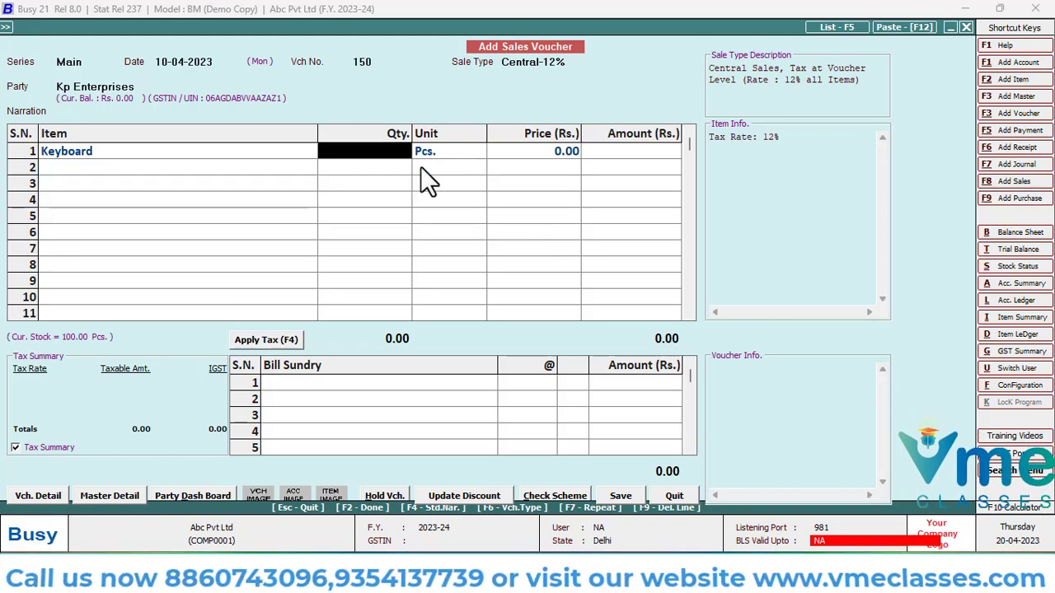
pyautogui.write('10')
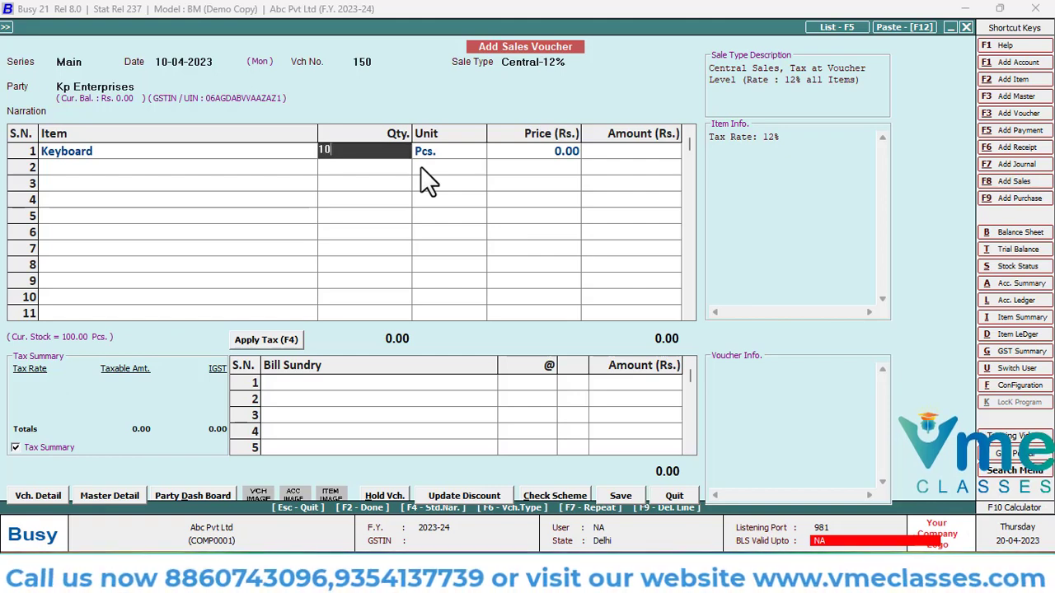
pyautogui.press('Return')
pyautogui.press('Return')
pyautogui.write('5,00')
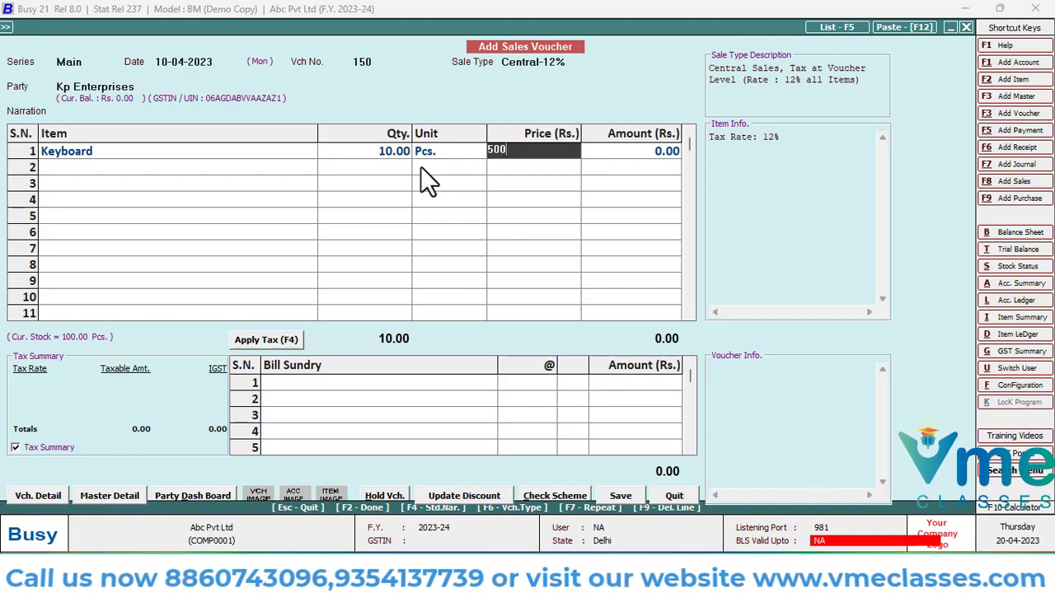
pyautogui.write('0')
pyautogui.press('Return')
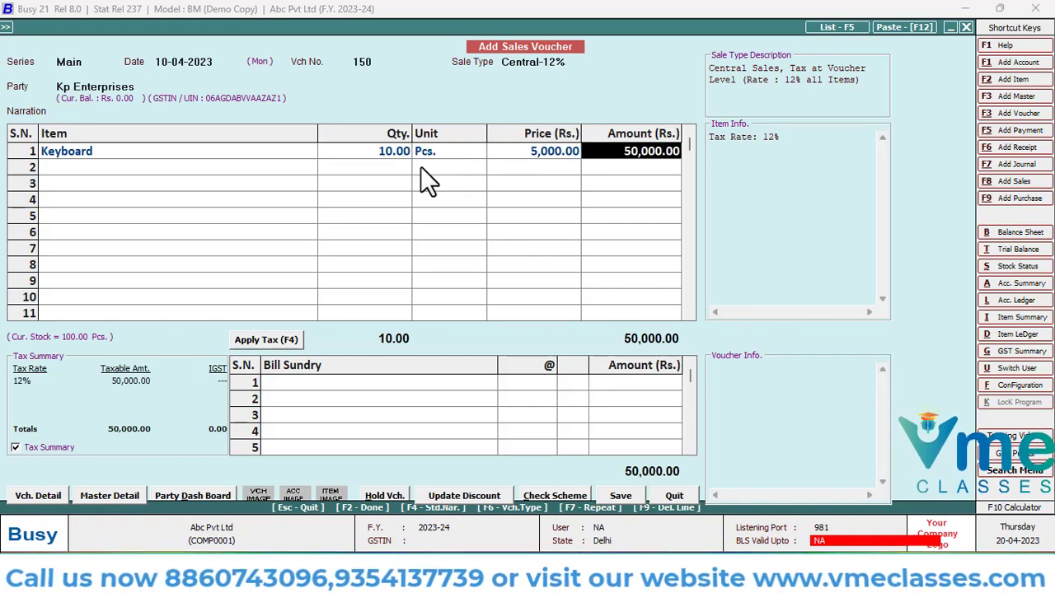
pyautogui.press('Return')
# Add Mouse as the second item, with quantity 15 Pcs. and price 4,000
pyautogui.write('mo')
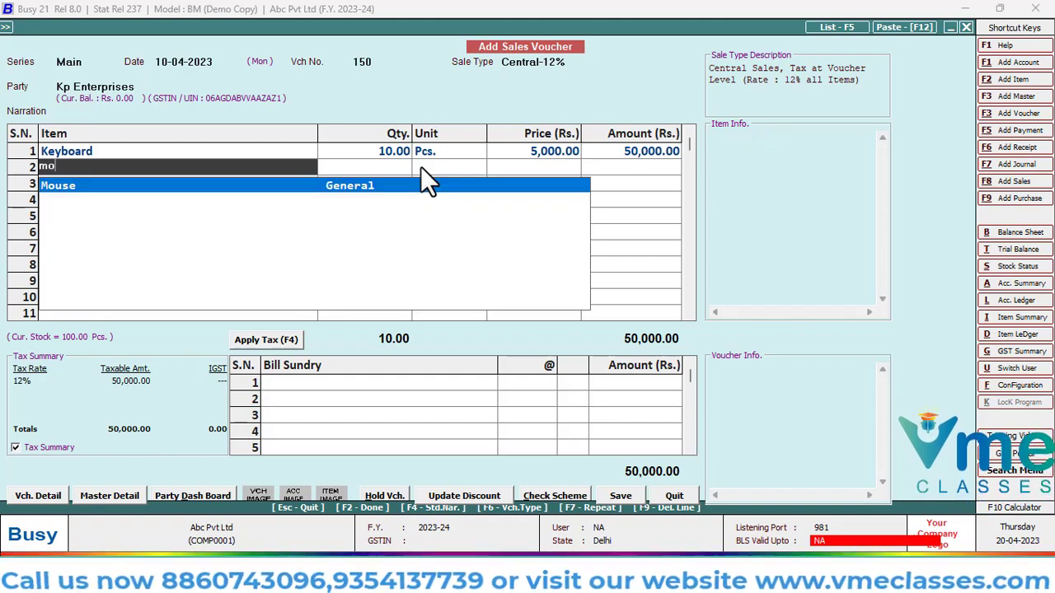
pyautogui.press('Return')
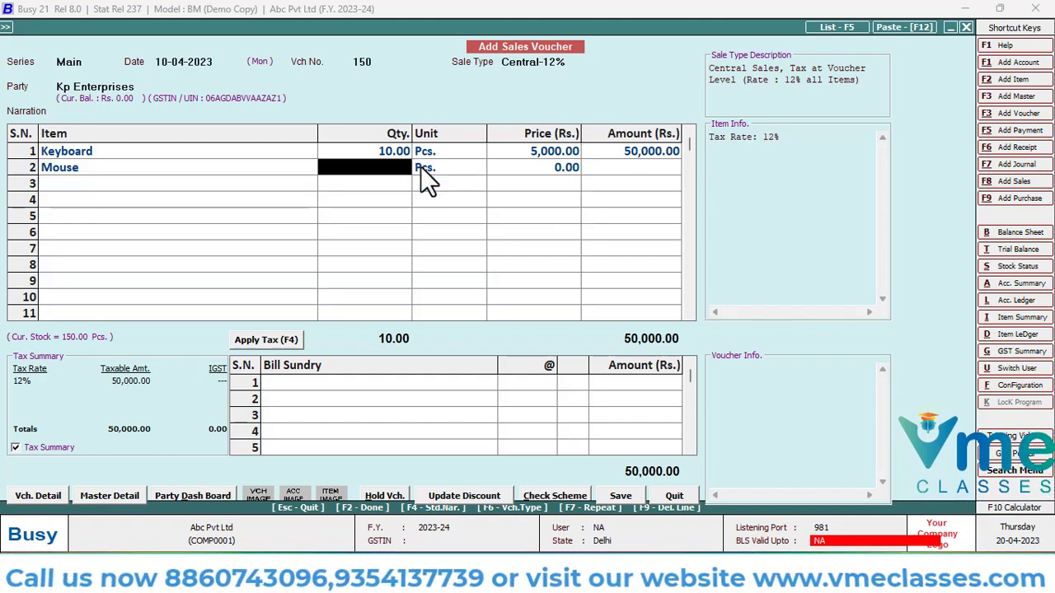
pyautogui.write('15')
pyautogui.press('Return')
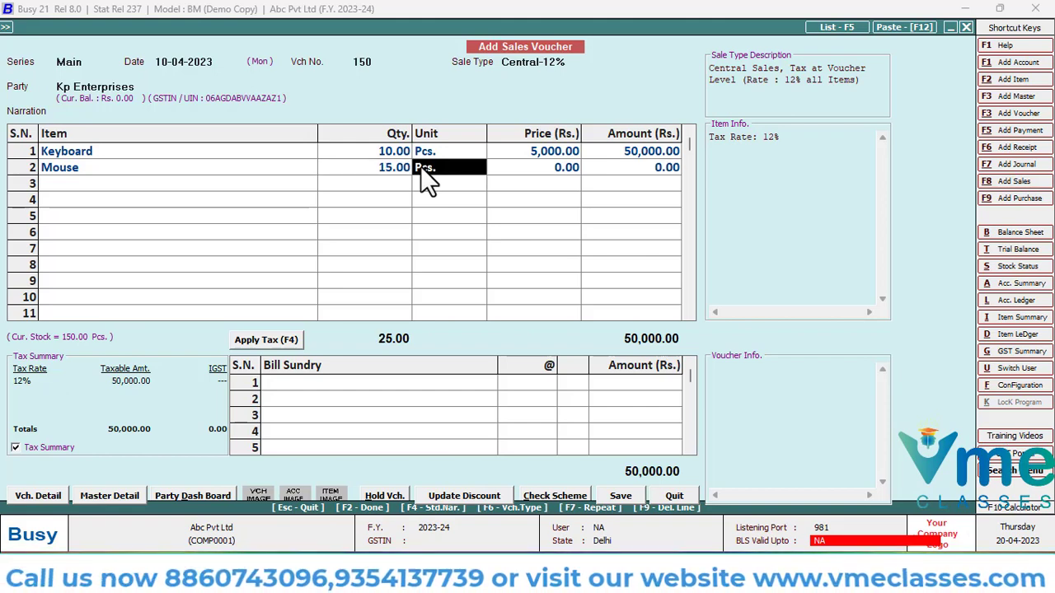
pyautogui.press('Return')
pyautogui.write('4000')
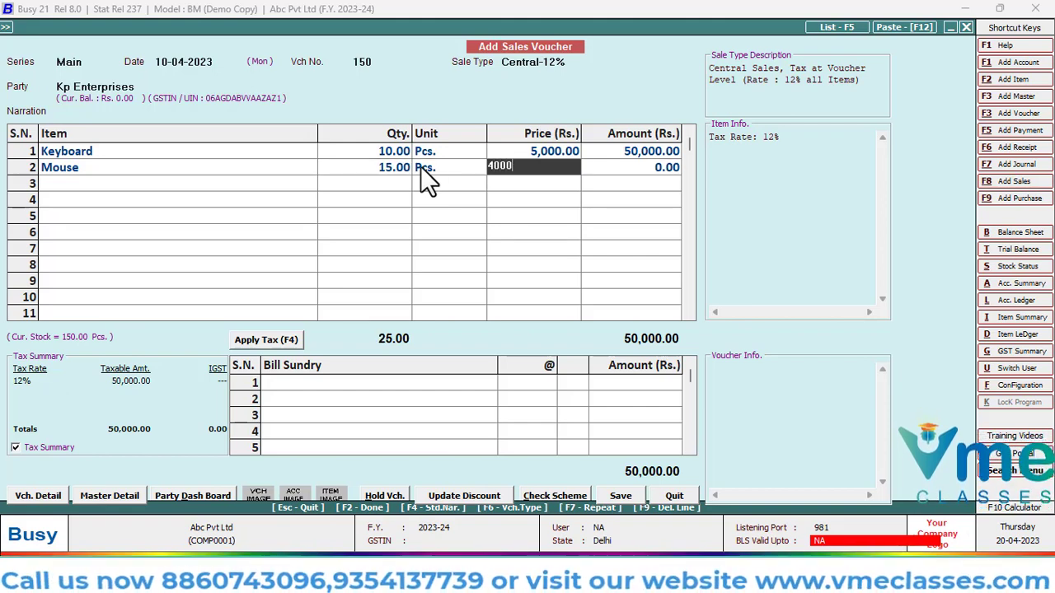
pyautogui.press('Return')
pyautogui.press('Return')
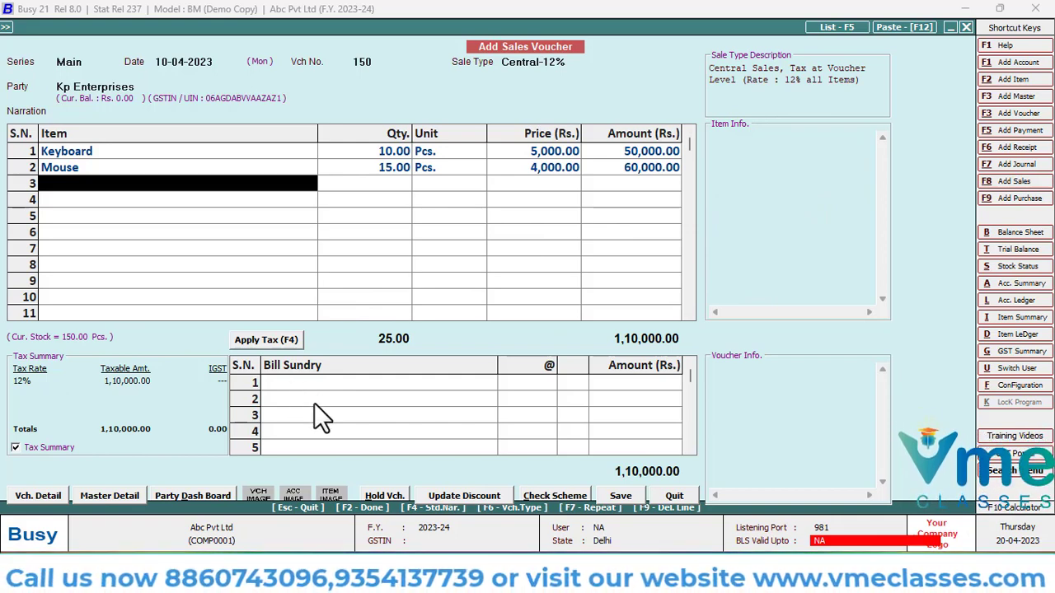
# Finish the item list and add IGST as the voucher's bill sundry
pyautogui.press('Return')
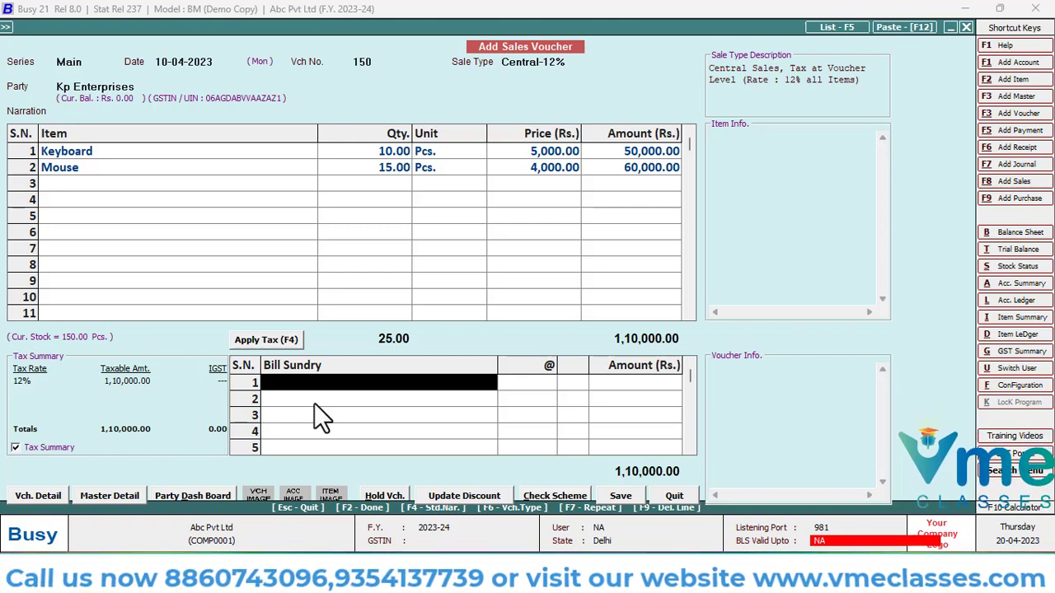
pyautogui.write('ig')
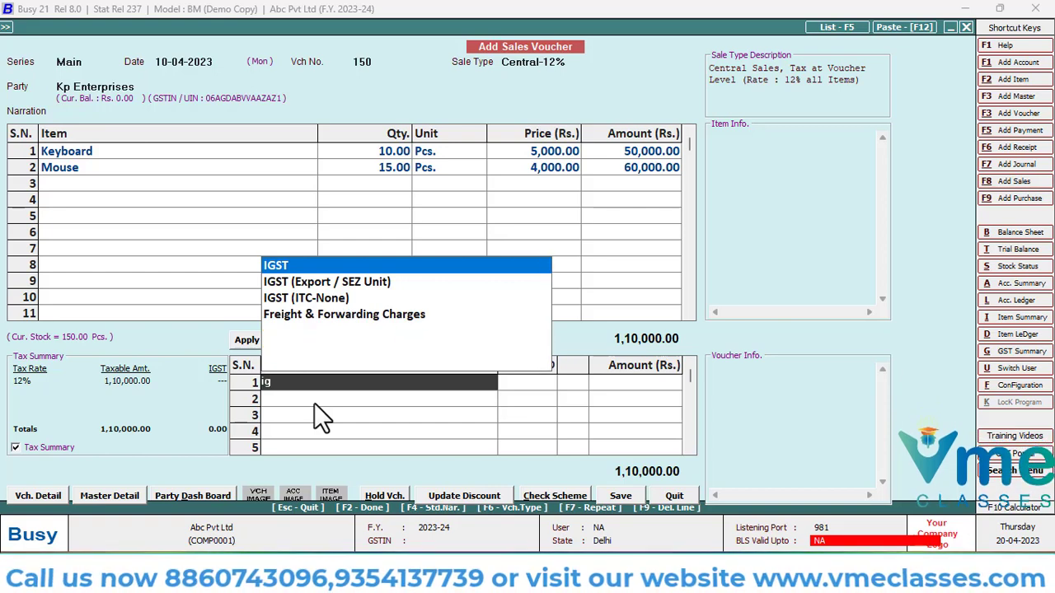
pyautogui.press('Return')
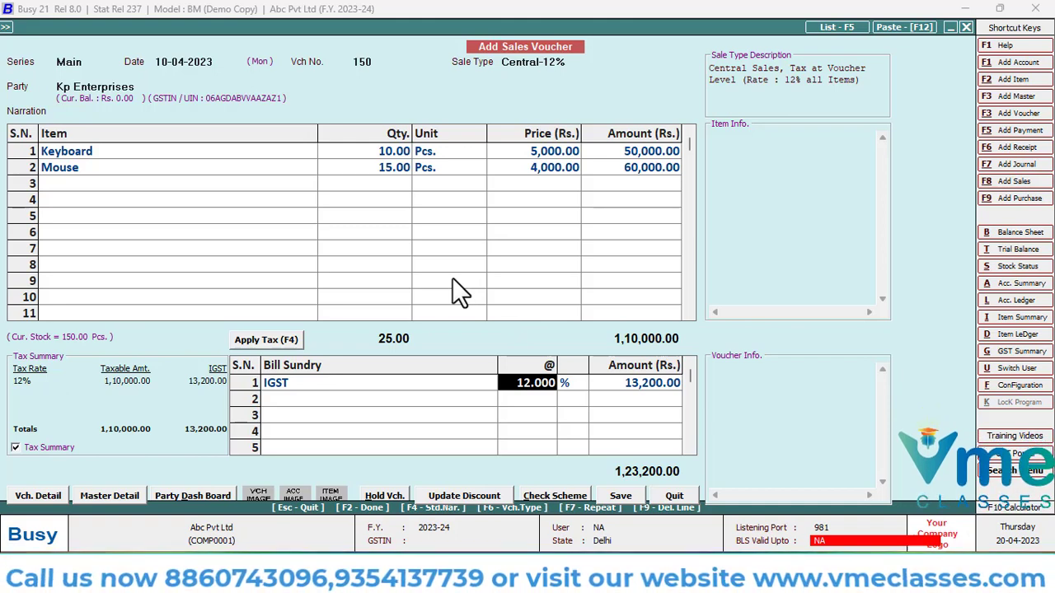
# Save the sales voucher with the transport details left blank, continuing past the GSTIN format check
pyautogui.press('F2')
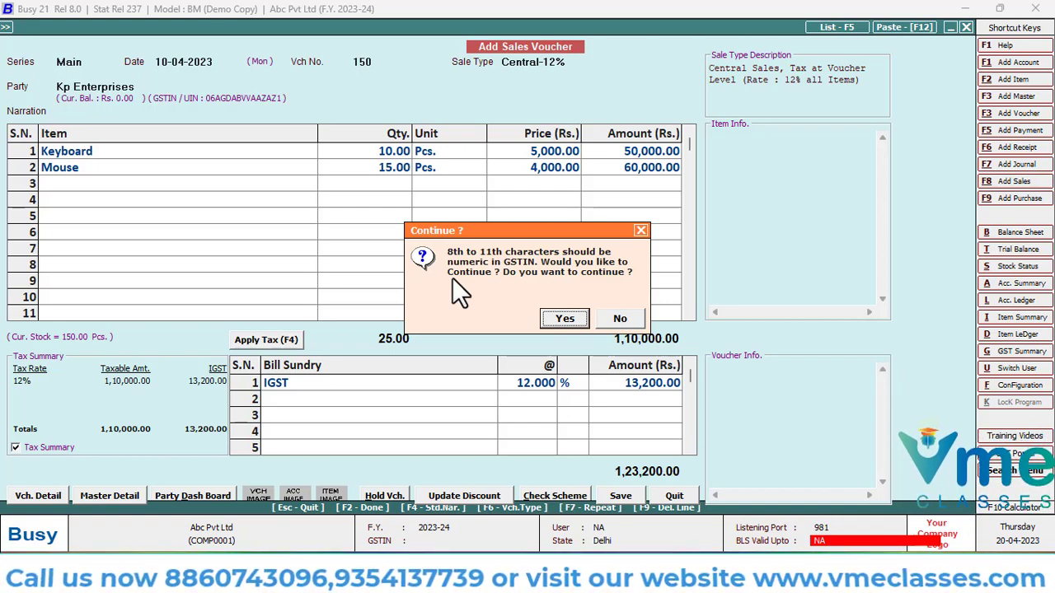
pyautogui.press('Return')
pyautogui.press('F2')
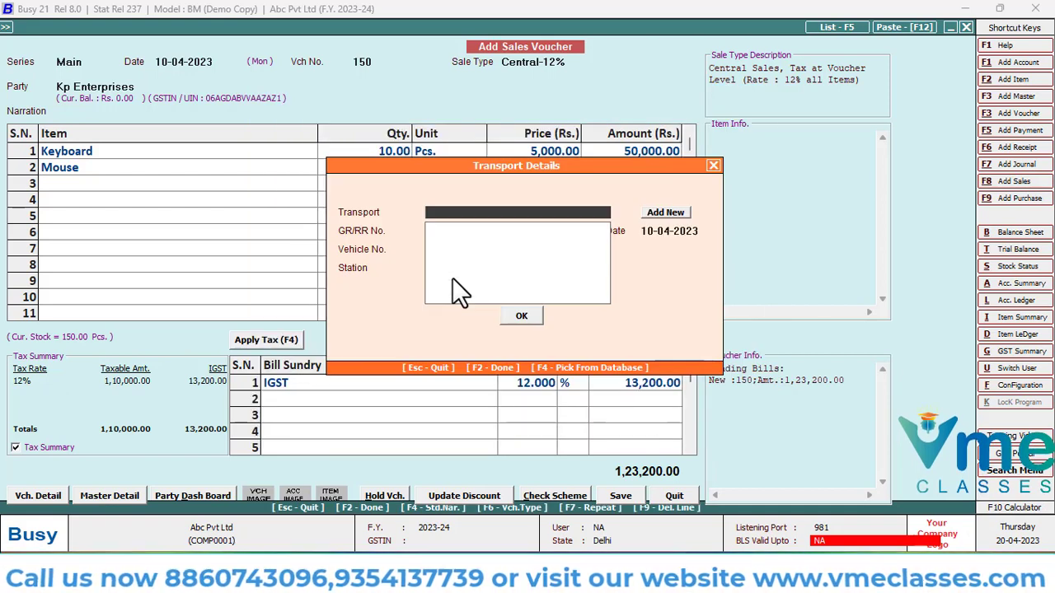
pyautogui.press('F2')
pyautogui.press('Return')
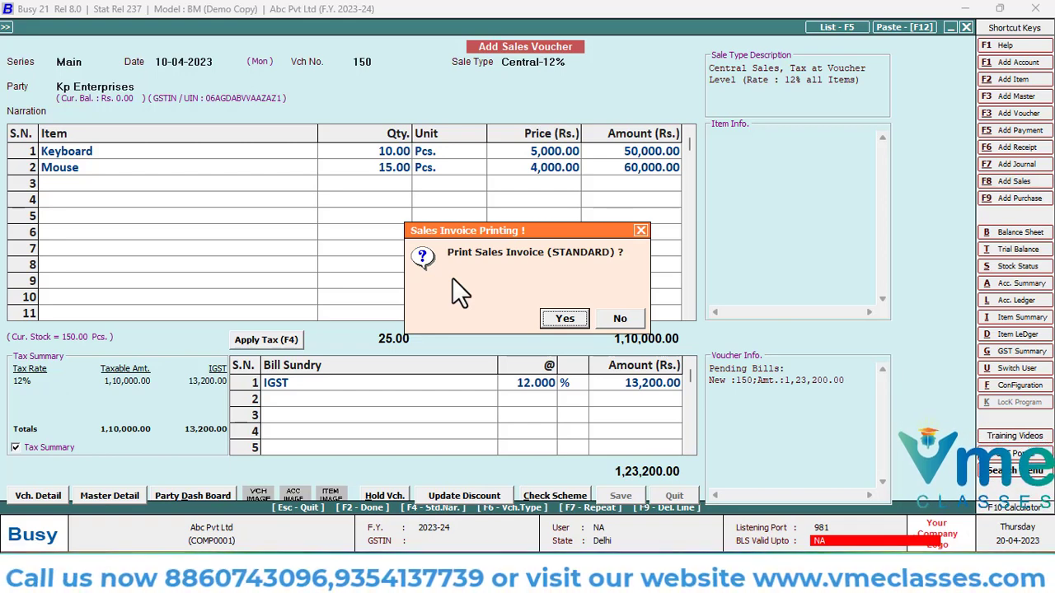
# Request a preview of the sales invoice in STANDARD format with 1 copy and copy-title number 0
pyautogui.press('Return')
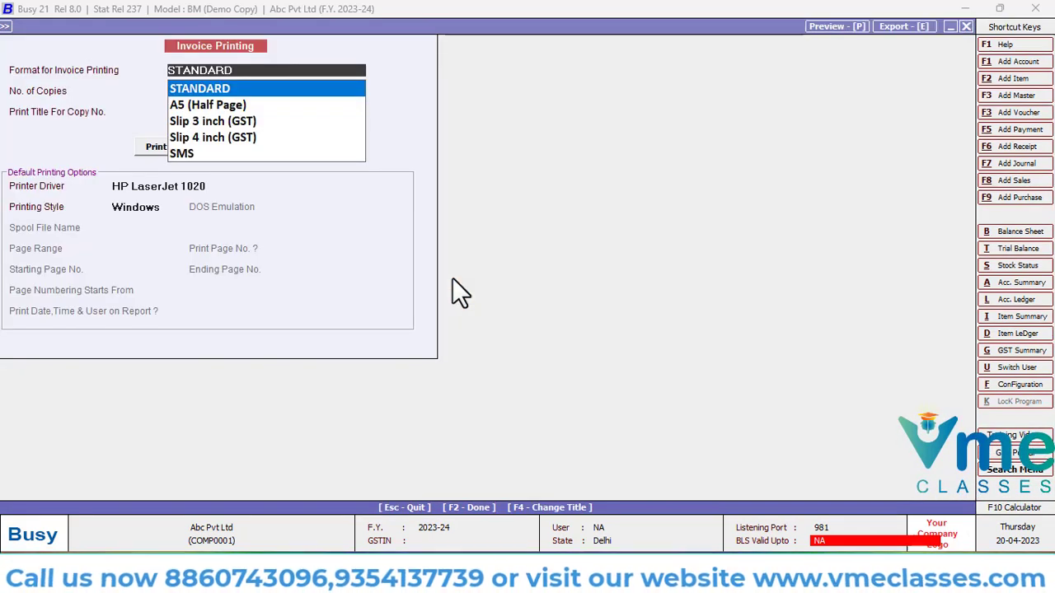
pyautogui.press('Return')
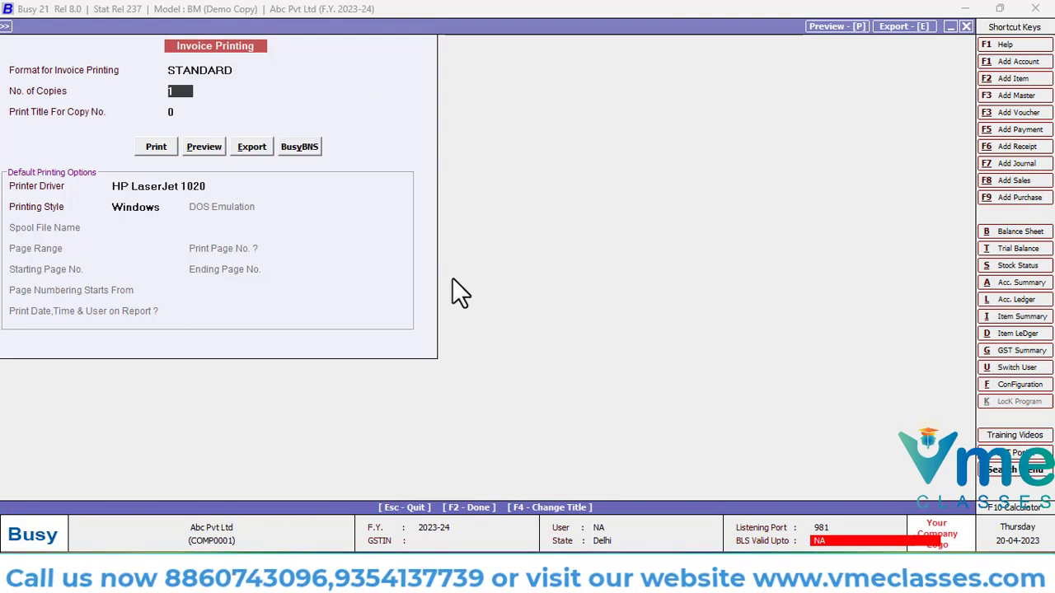
pyautogui.press('Return')
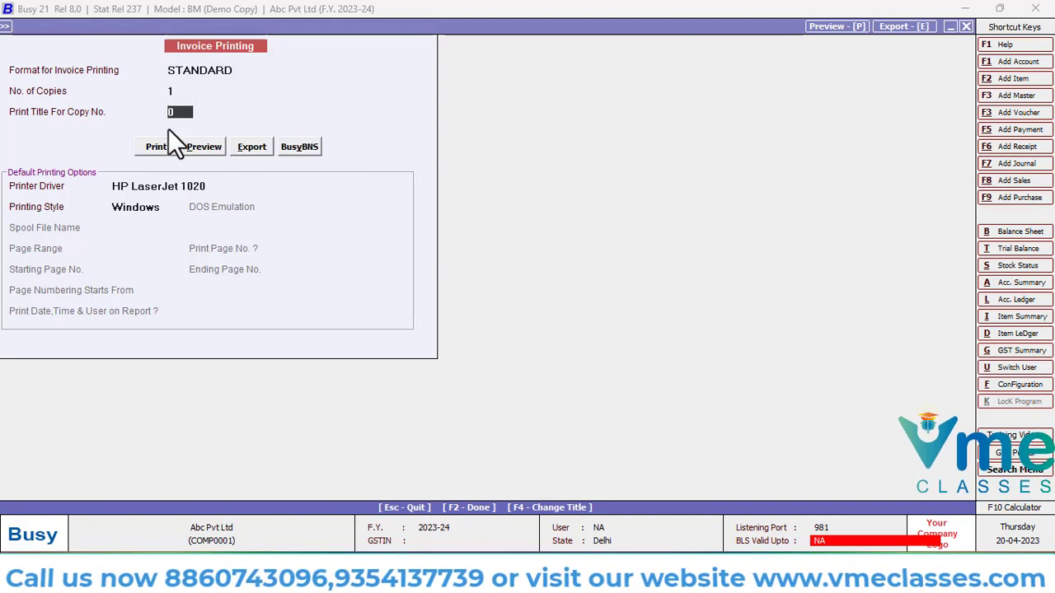
pyautogui.click(198, 146)
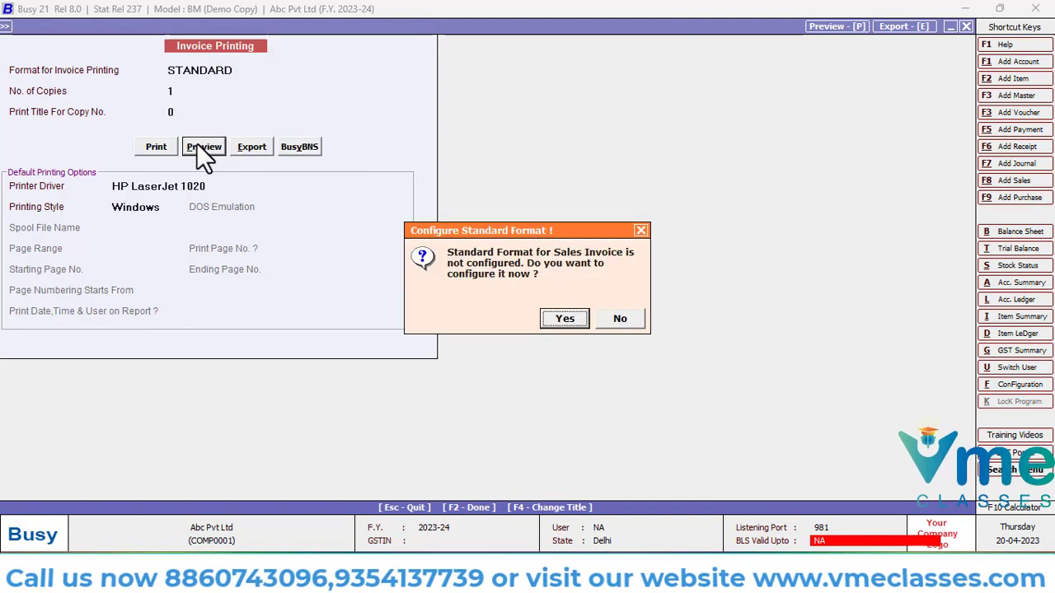
# Configure the standard sales invoice format with its default options and save the configuration
pyautogui.click(564, 318)
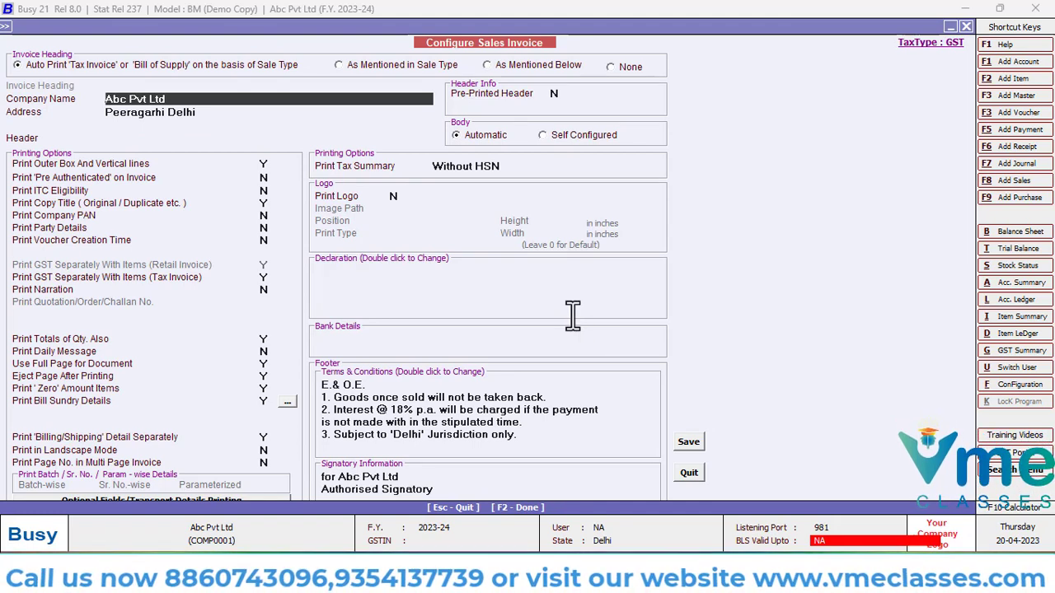
pyautogui.press('F2')
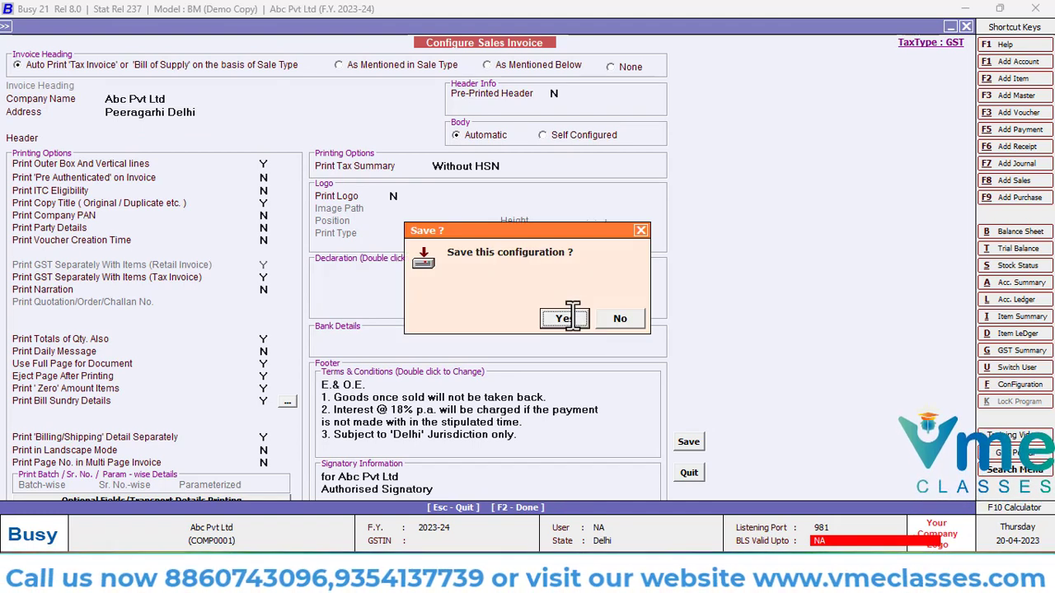
pyautogui.click(569, 315)
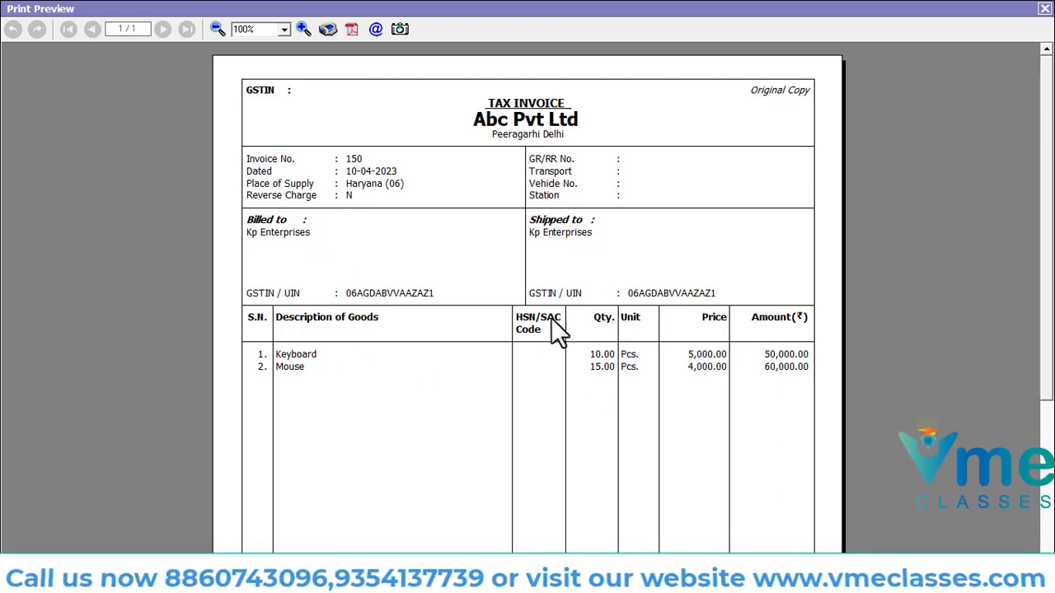
# Examine the previewed invoice down to its tax summary and footer, close it, and exit sales voucher entry
pyautogui.moveTo(1040, 165); pyautogui.dragTo(1032, 340)
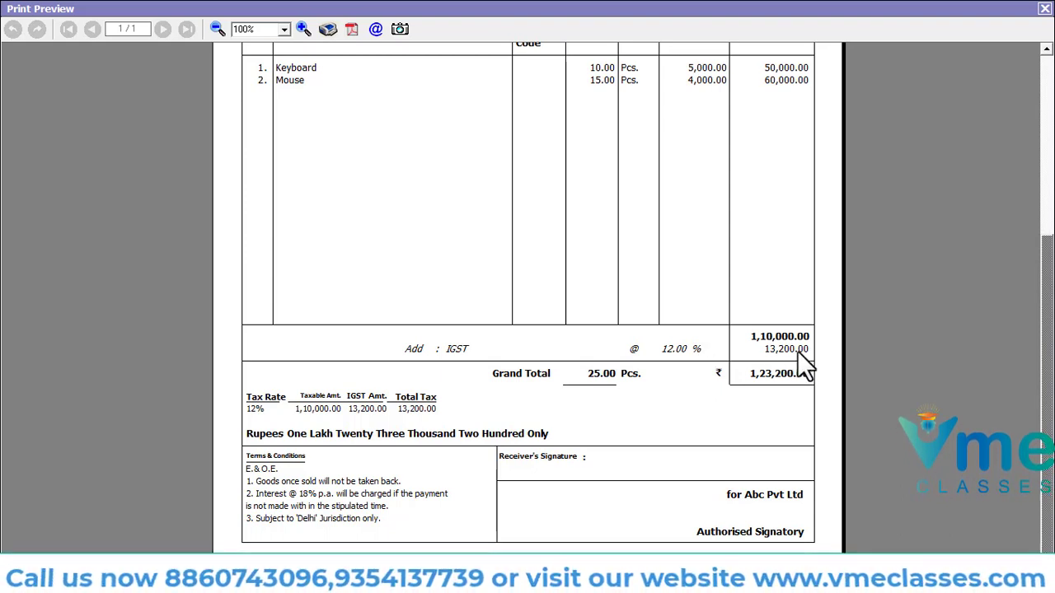
pyautogui.click(1044, 10)
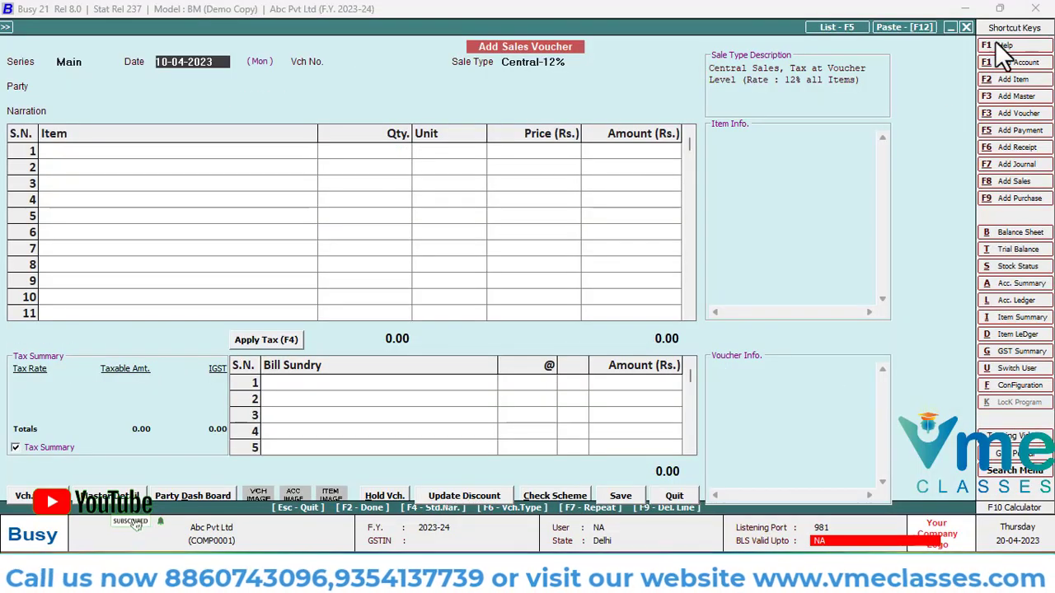
pyautogui.press('Escape')
pyautogui.press('Return')
pyautogui.press('Escape')
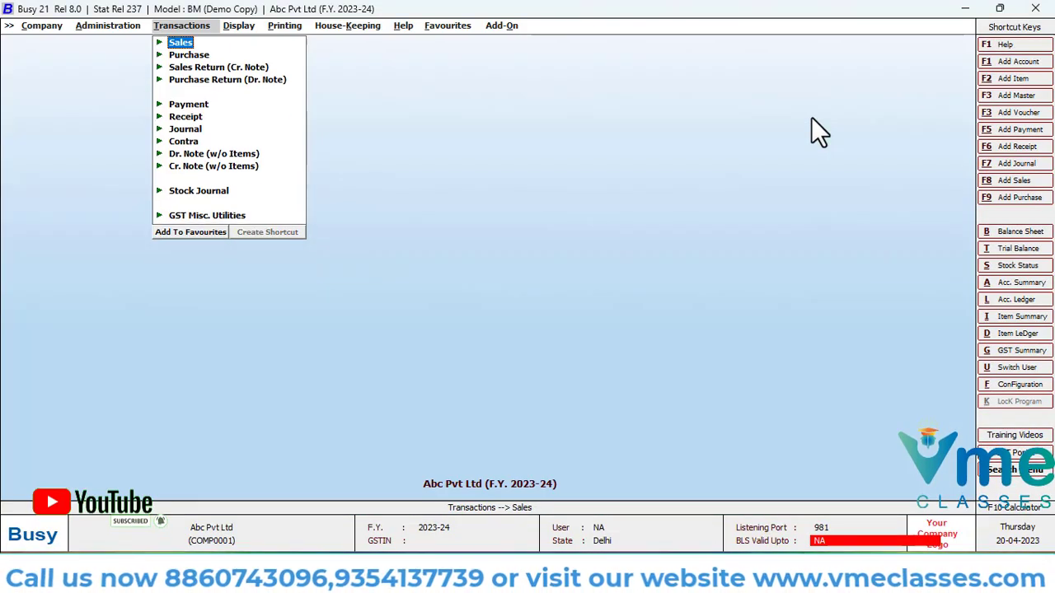